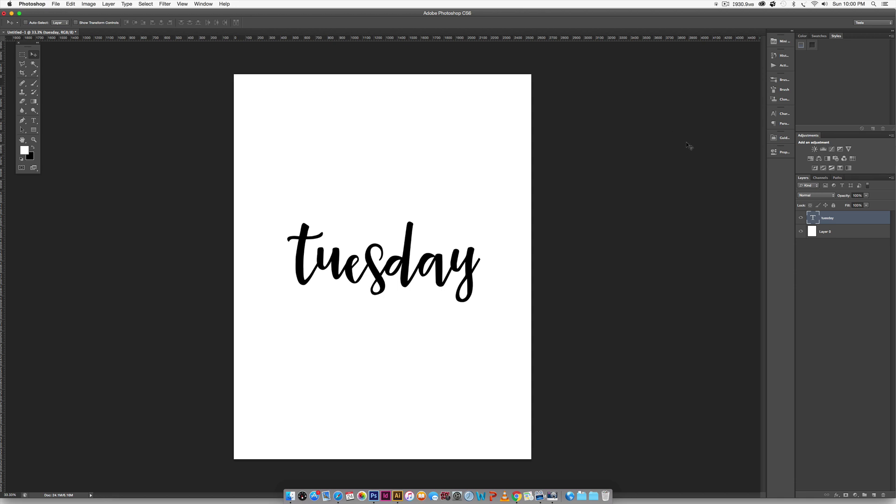
# Add a Pattern Overlay to the tuesday text, trying pink, green, purple and teal watercolor patterns.
pyautogui.doubleClick(852, 218)
pyautogui.moveTo(420, 173); pyautogui.dragTo(680, 154)
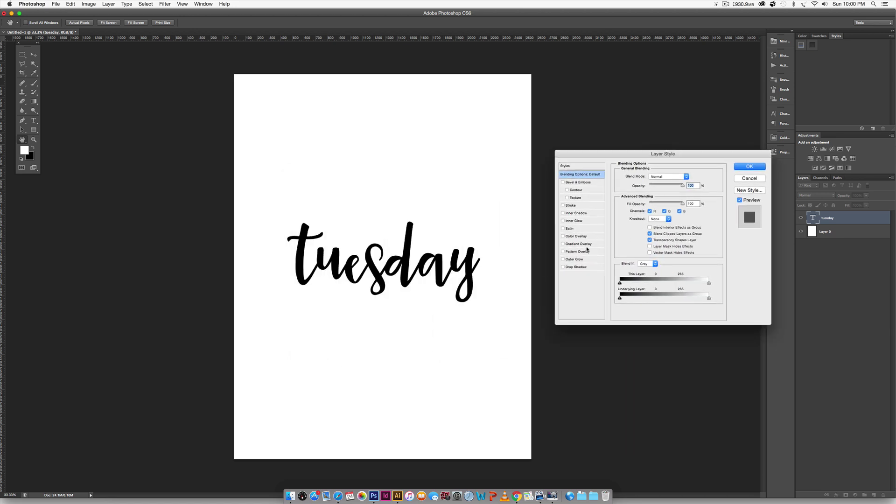
pyautogui.click(563, 252)
pyautogui.click(589, 254)
pyautogui.click(651, 202)
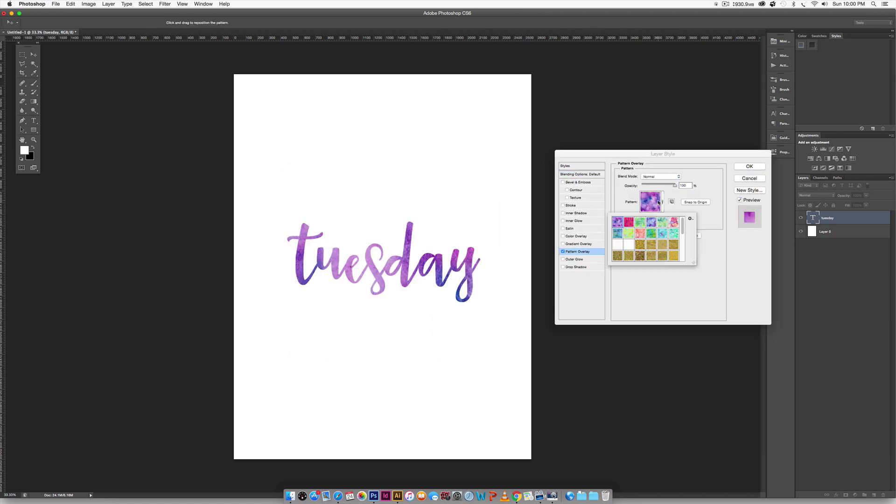
pyautogui.click(630, 222)
pyautogui.click(640, 222)
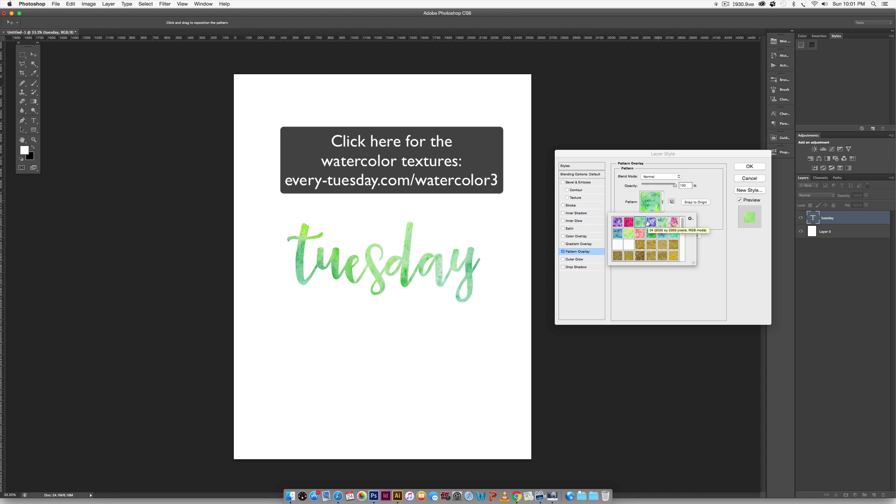
pyautogui.click(651, 222)
pyautogui.click(662, 222)
pyautogui.click(674, 222)
pyautogui.click(691, 221)
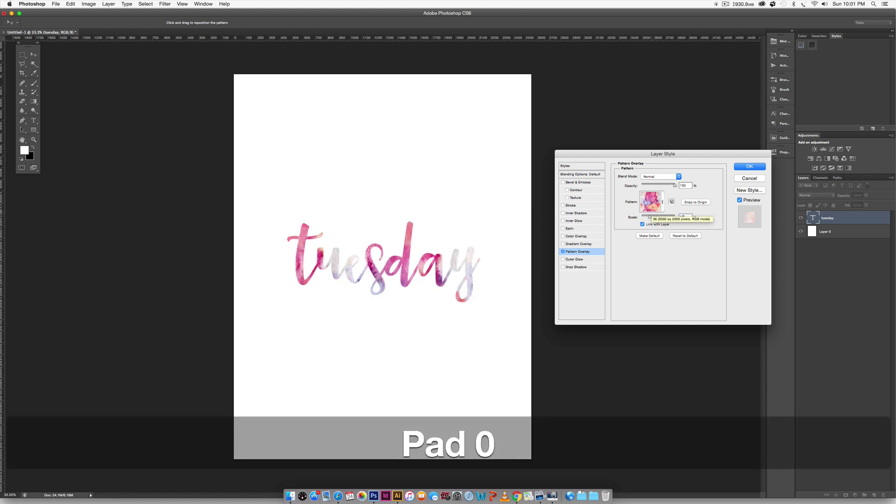
# Preview green, purple-pink and lime-green watercolor, gold foil and gold glitter patterns on the text.
pyautogui.click(641, 204)
pyautogui.click(639, 222)
pyautogui.click(619, 222)
pyautogui.click(628, 234)
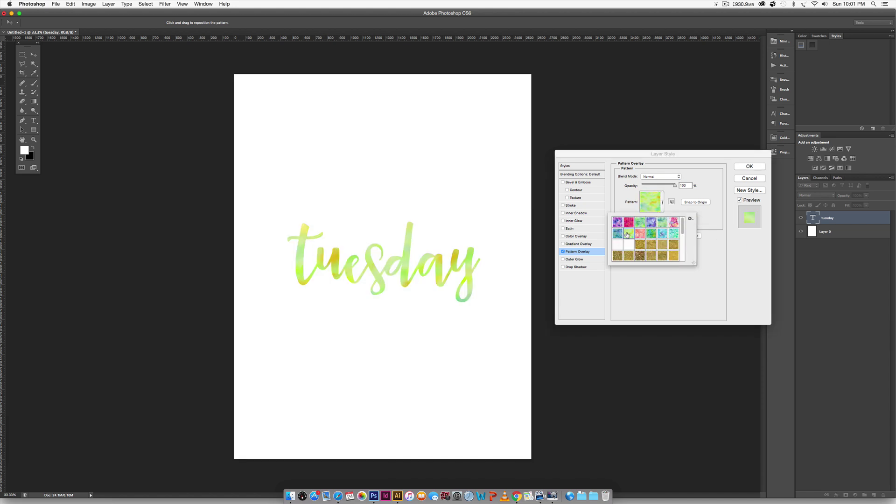
pyautogui.click(642, 246)
pyautogui.scroll(-4, 657, 246)
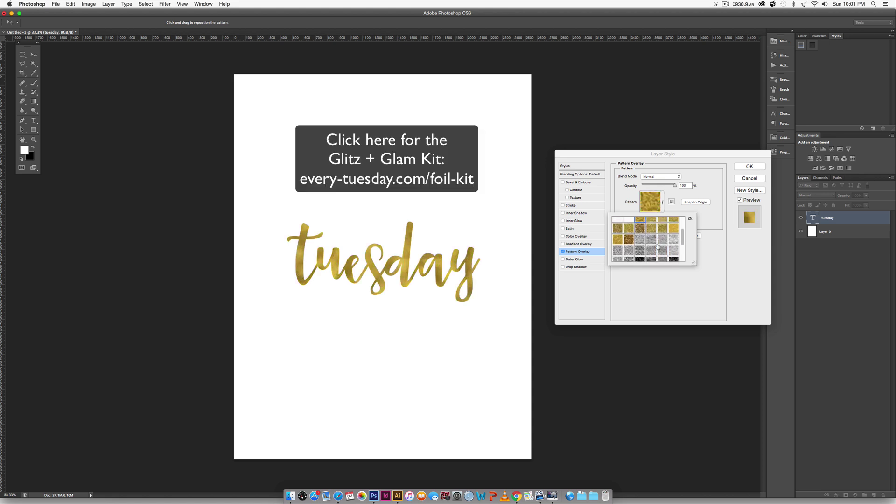
pyautogui.click(642, 228)
# Preview gold, silver foil and black glitter textures, then cancel to keep solid black text.
pyautogui.scroll(1, 641, 228)
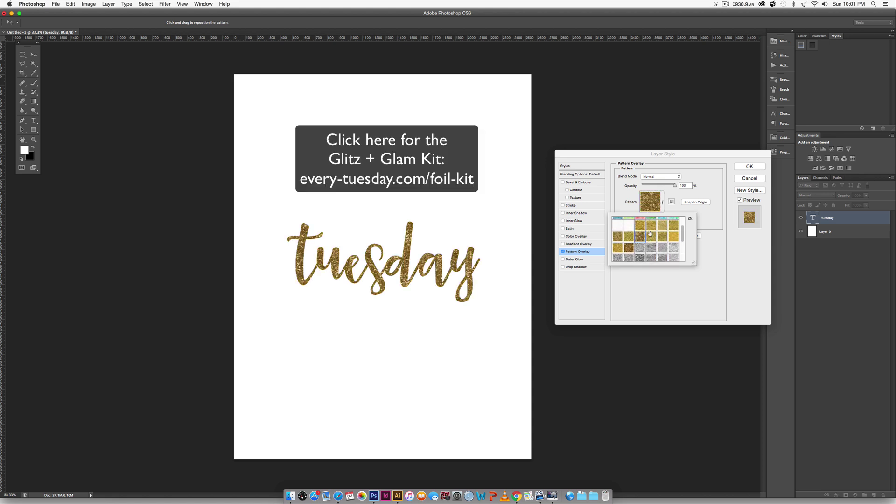
pyautogui.click(641, 226)
pyautogui.click(640, 249)
pyautogui.scroll(-2, 640, 250)
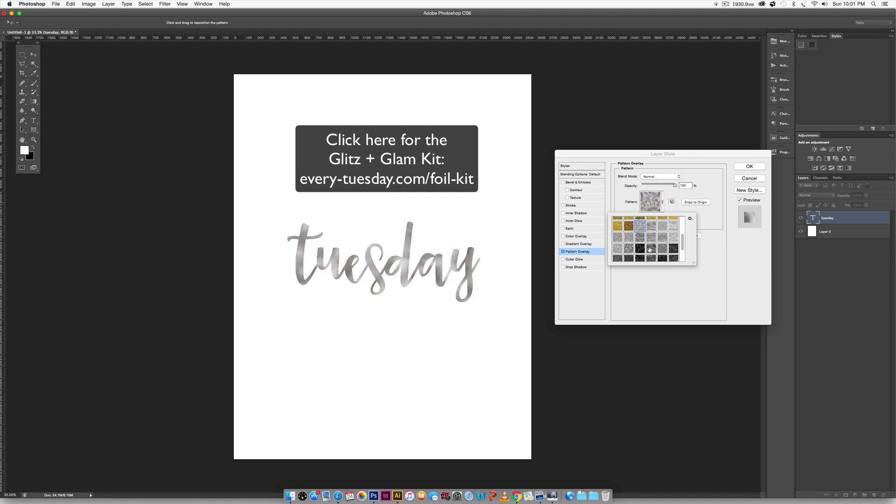
pyautogui.click(639, 250)
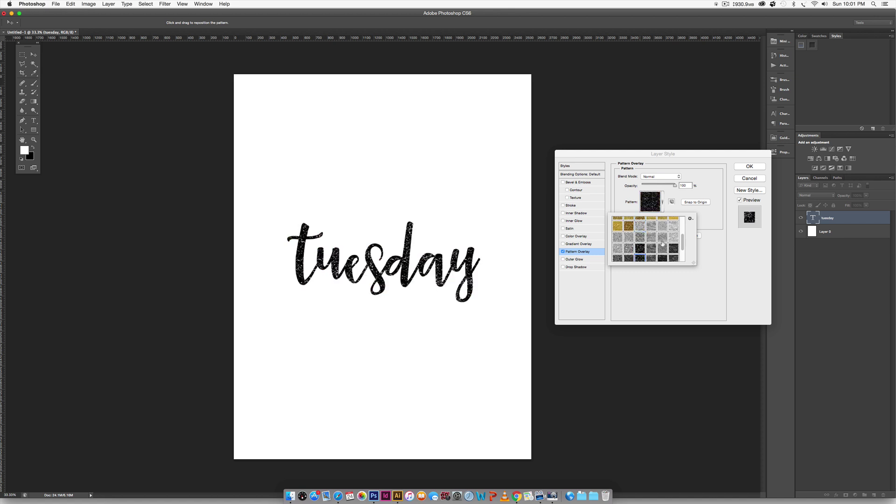
pyautogui.scroll(1, 663, 243)
pyautogui.scroll(3, 663, 243)
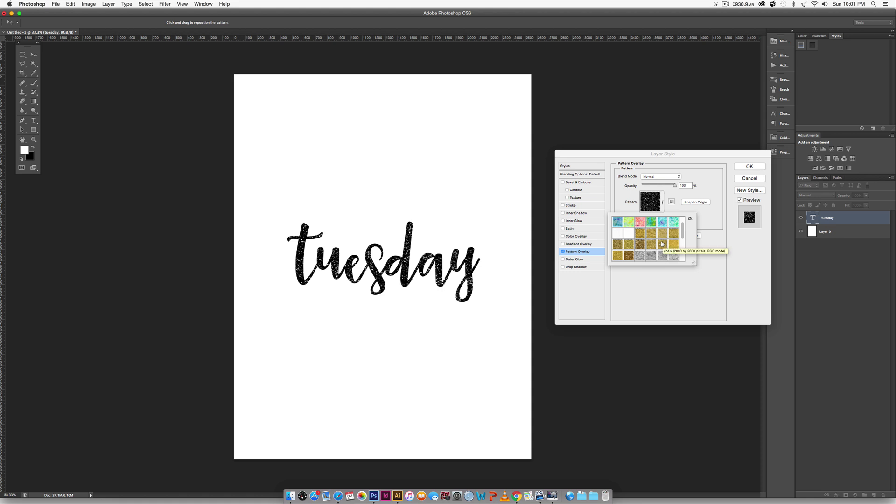
pyautogui.click(742, 179)
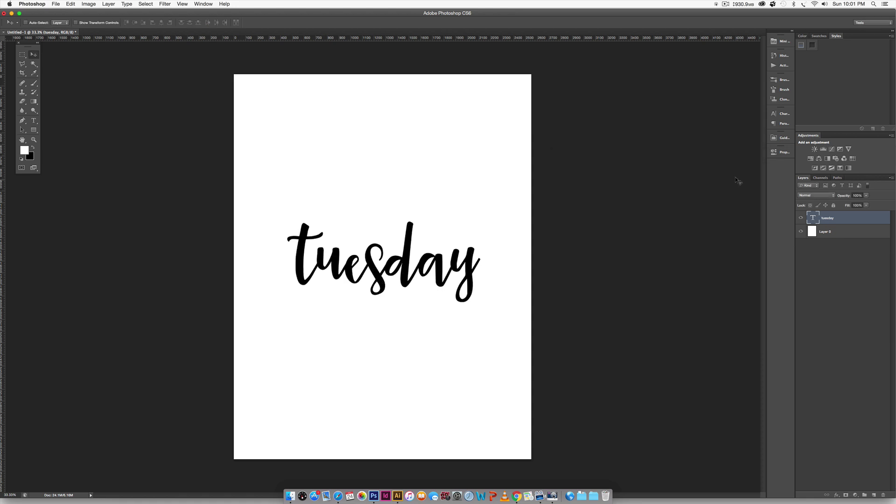
# In Illustrator, select the tuesday type and apply gold foil, then the purple watercolor swatch.
pyautogui.click(396, 498)
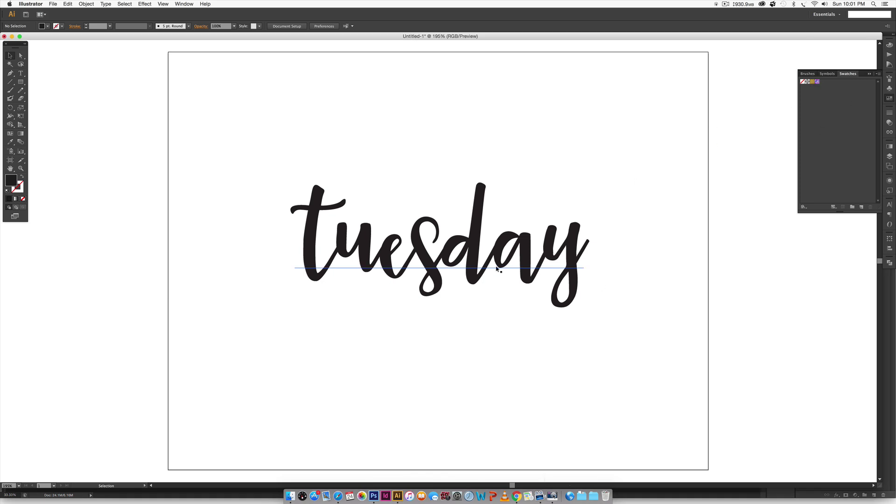
pyautogui.click(482, 266)
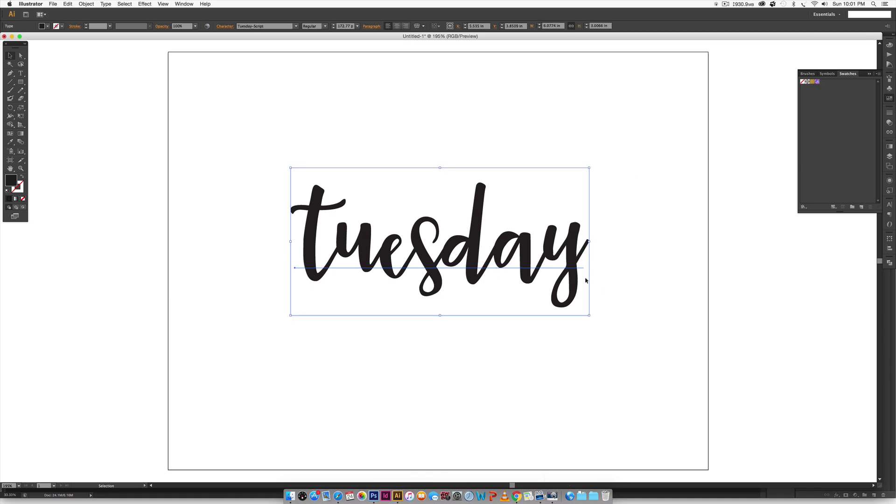
pyautogui.click(812, 83)
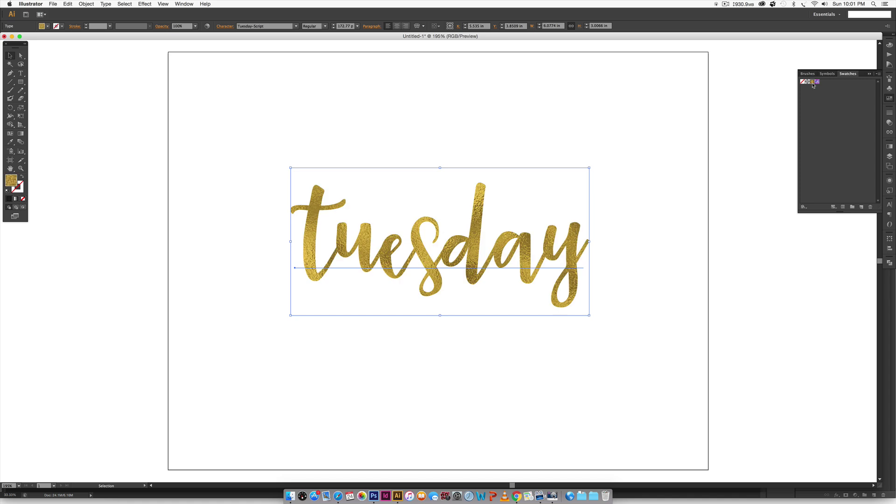
pyautogui.click(817, 82)
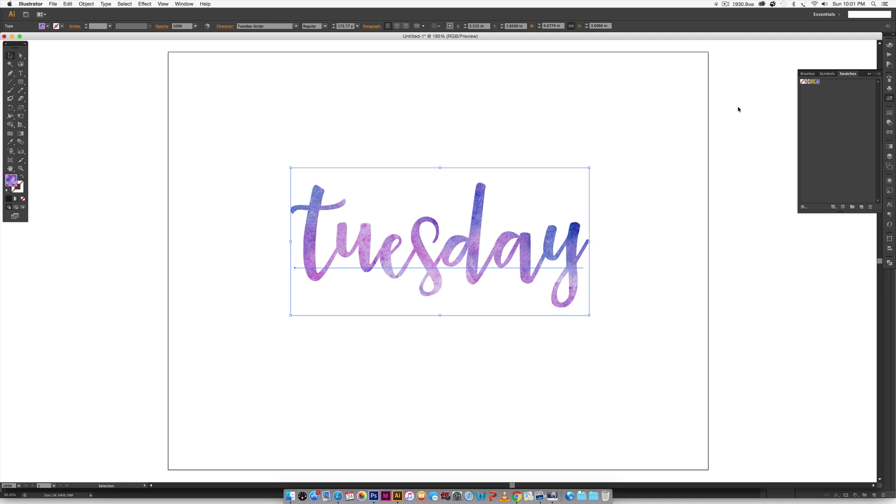
# Back in Photoshop, hide the tuesday layer and preview a Pattern Overlay on Layer 0.
pyautogui.click(373, 496)
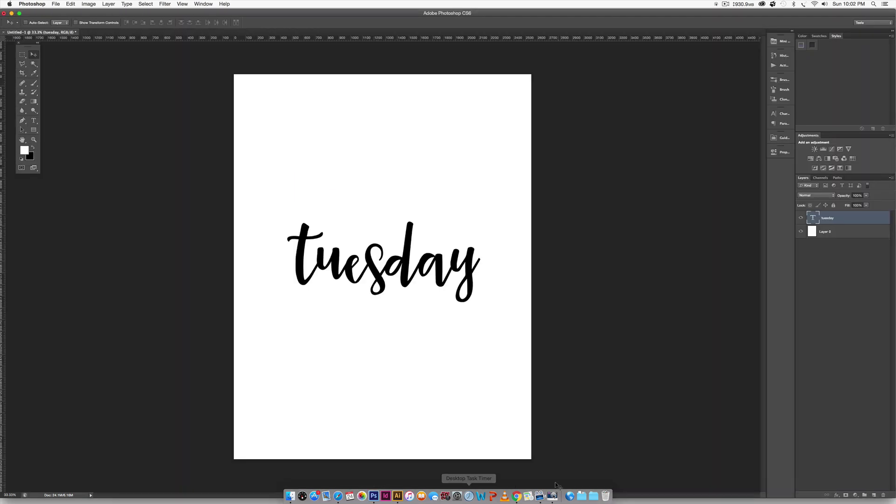
pyautogui.click(801, 218)
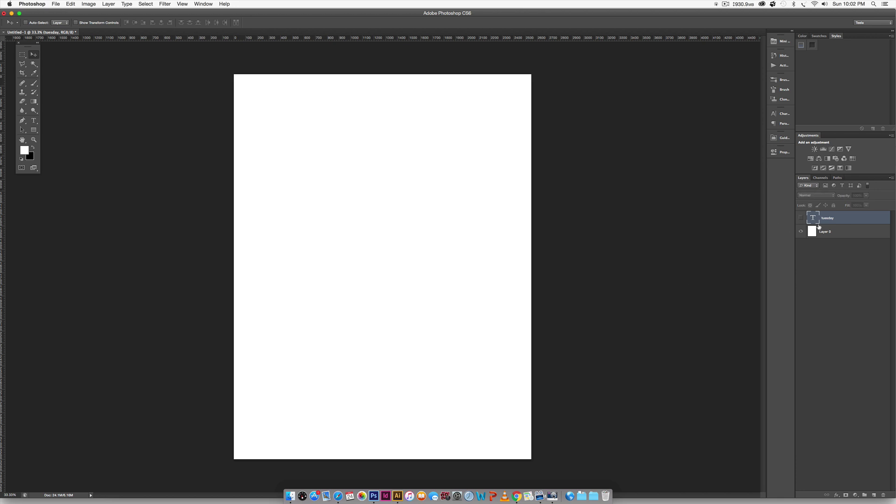
pyautogui.click(851, 233)
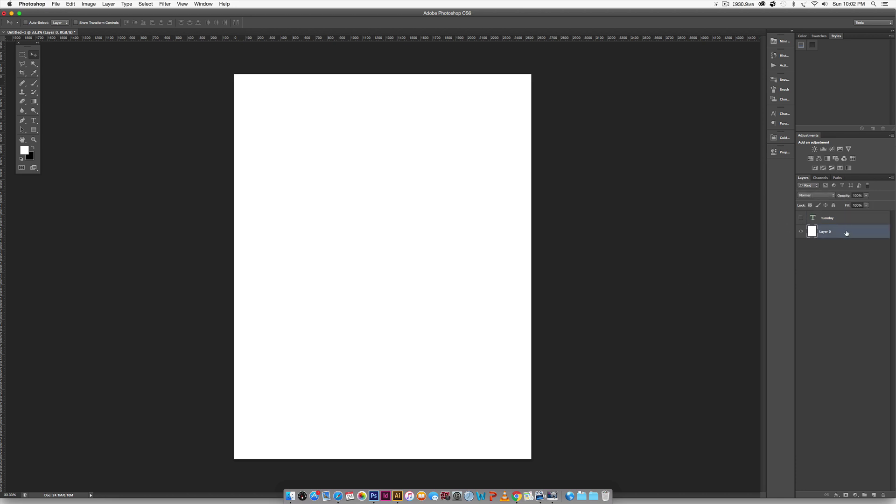
pyautogui.doubleClick(847, 233)
pyautogui.moveTo(625, 150); pyautogui.dragTo(514, 150)
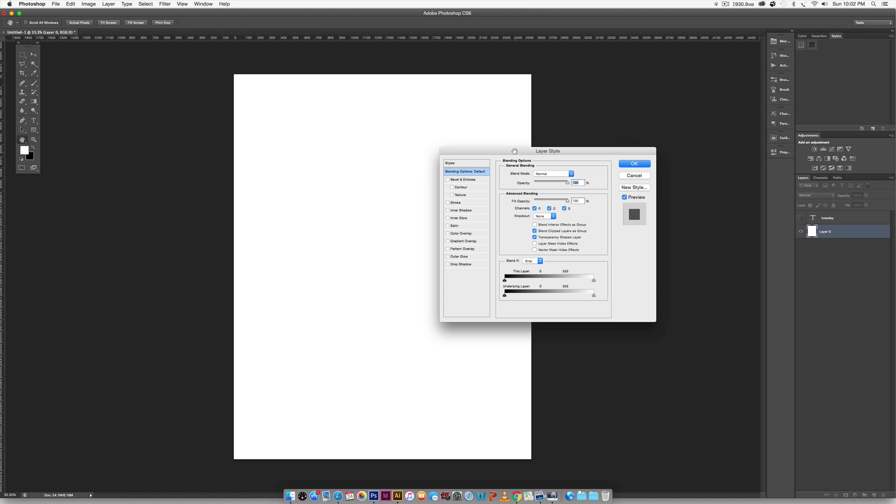
pyautogui.click(466, 251)
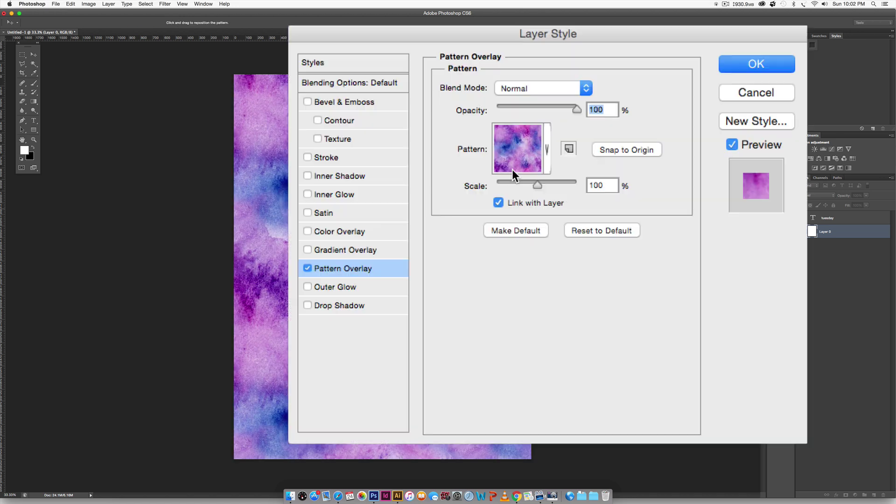
pyautogui.click(533, 204)
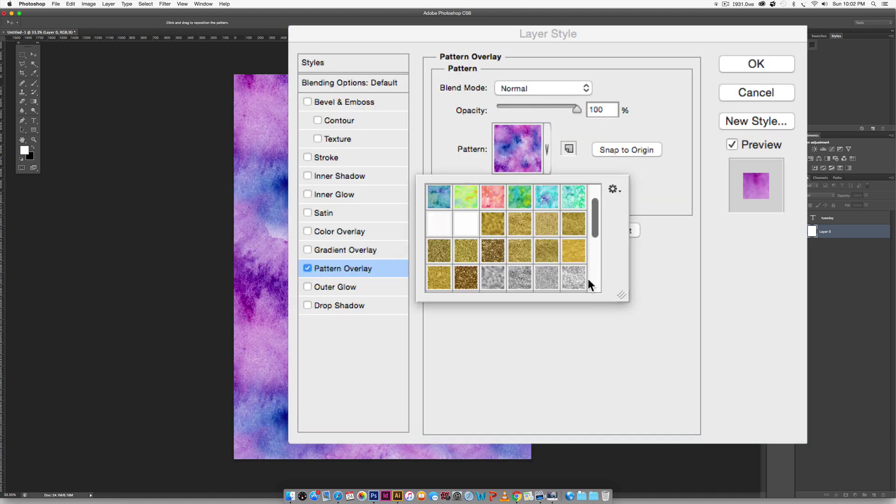
pyautogui.scroll(1, 587, 278)
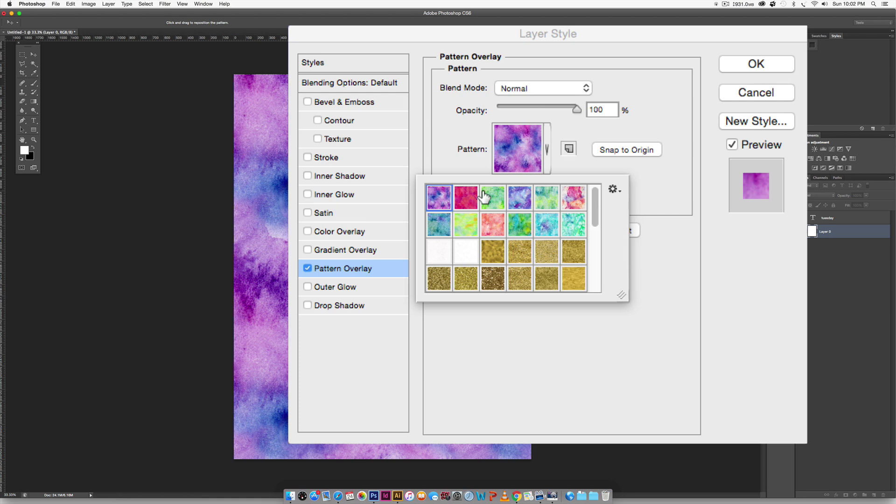
# Cancel the Layer 0 pattern overlay and create a new 2000 × 2000 px, 300 ppi document.
pyautogui.click(790, 96)
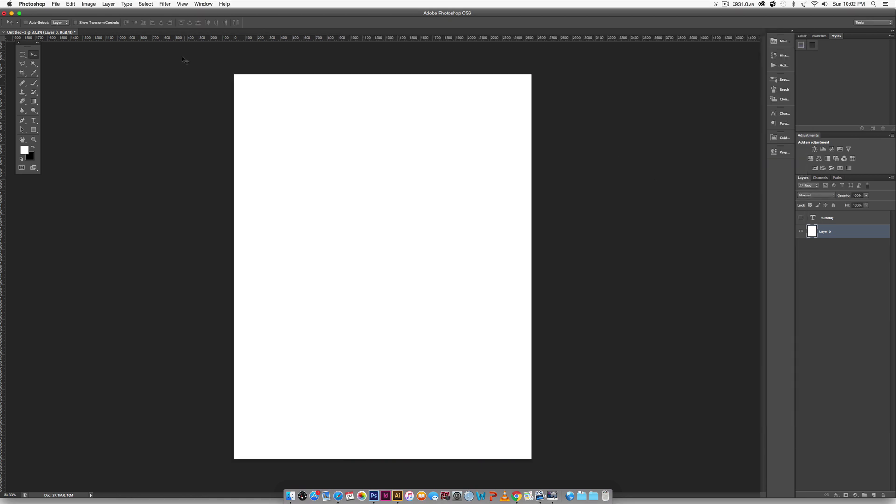
pyautogui.click(56, 4)
pyautogui.click(61, 12)
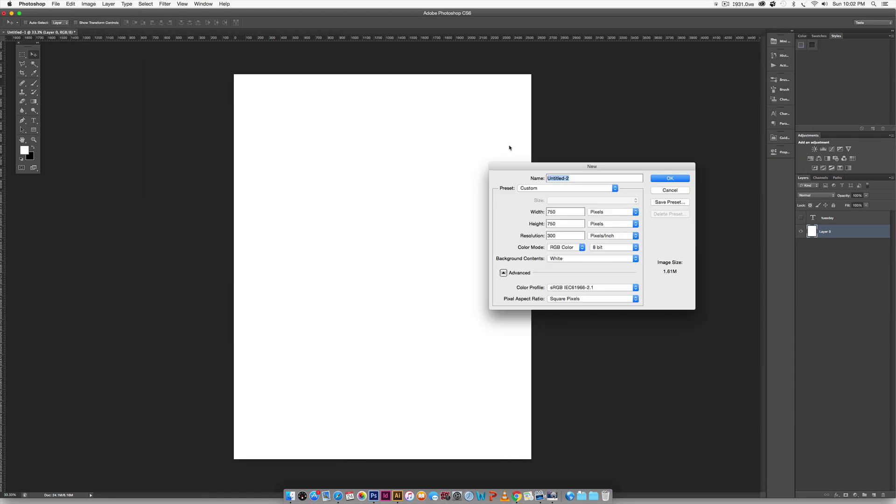
pyautogui.press('Tab')
pyautogui.write('2000')
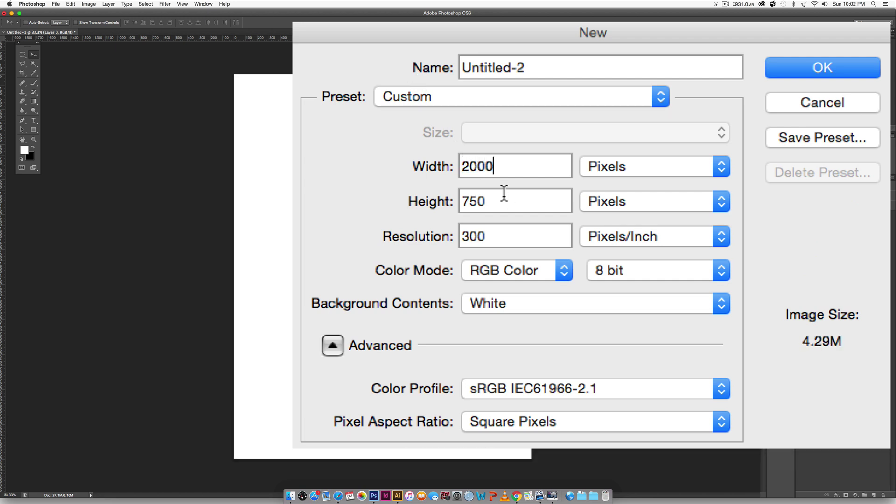
pyautogui.press('Tab')
pyautogui.write('2000')
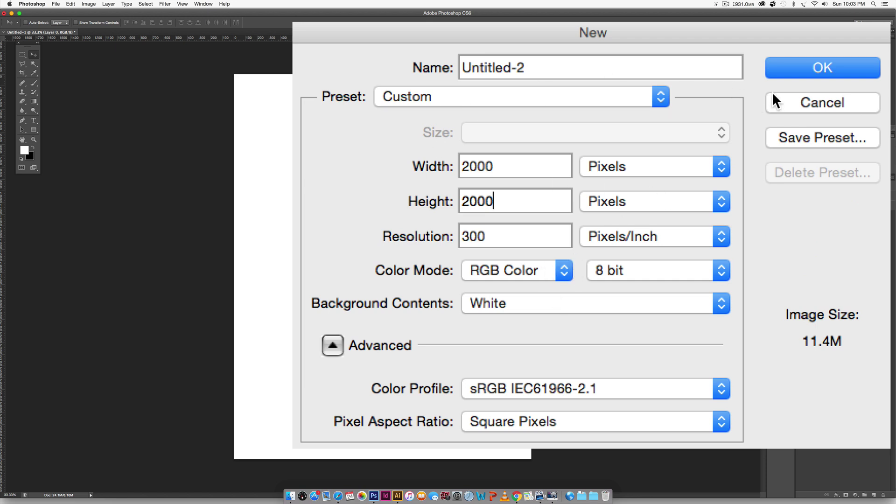
pyautogui.press('Return')
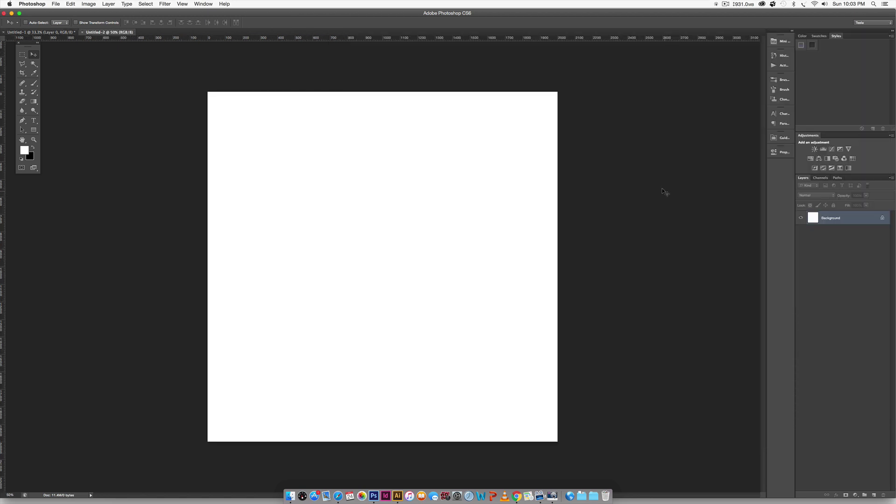
# Convert the background to Layer 0, apply a green watercolour Pattern Overlay, and open Save As.
pyautogui.doubleClick(856, 218)
pyautogui.press('Return')
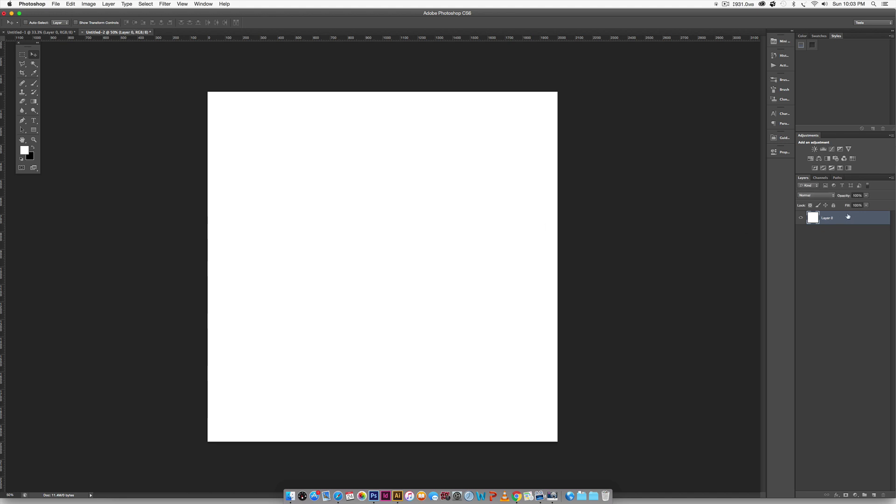
pyautogui.doubleClick(849, 216)
pyautogui.moveTo(540, 154); pyautogui.dragTo(606, 169)
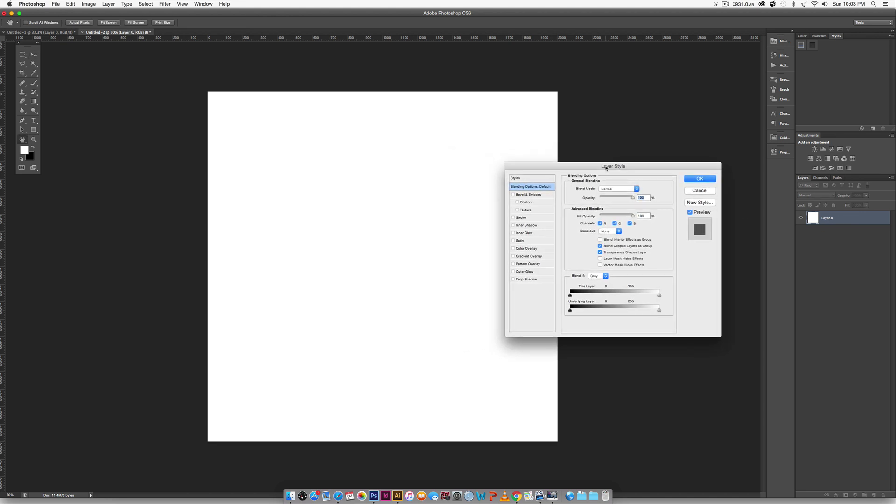
pyautogui.click(518, 264)
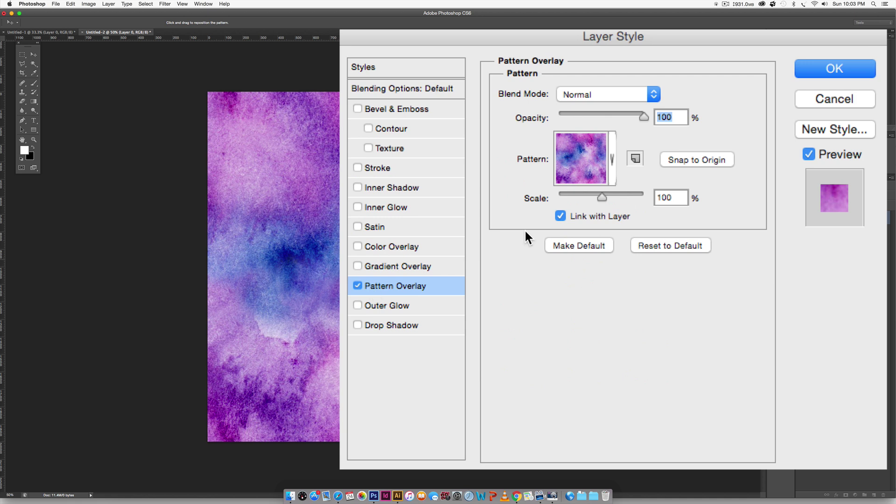
pyautogui.click(573, 164)
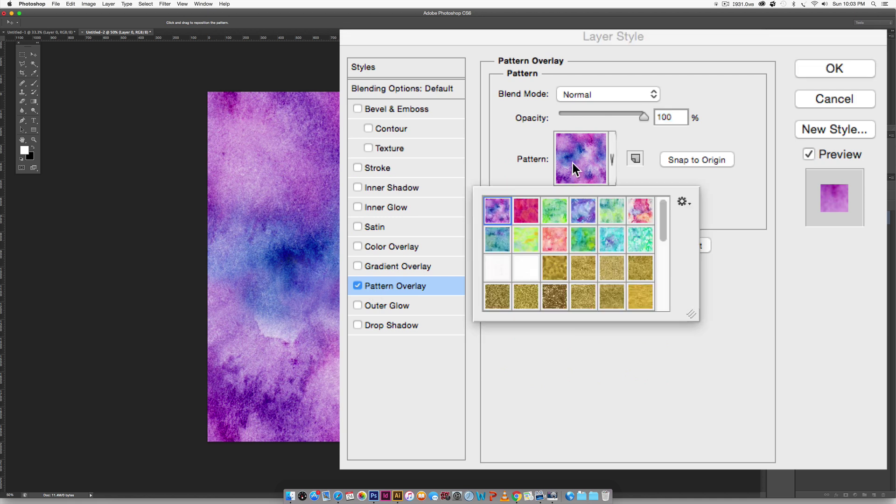
pyautogui.click(555, 213)
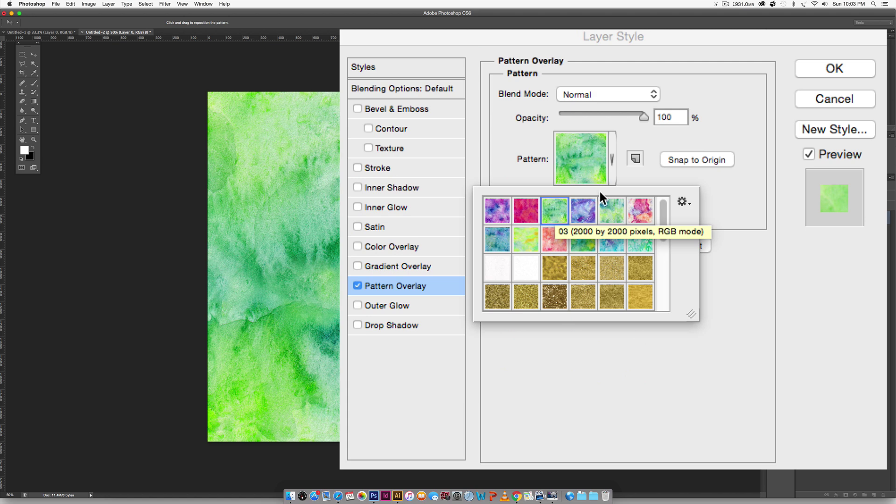
pyautogui.click(760, 252)
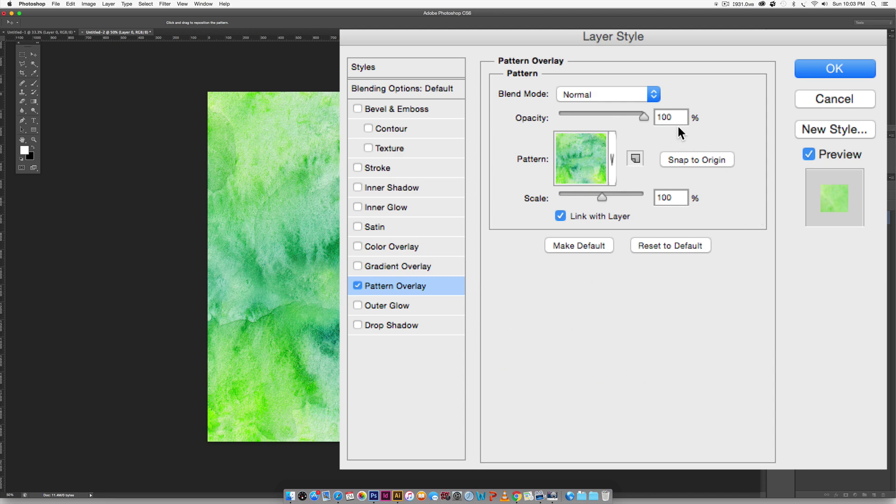
pyautogui.click(802, 77)
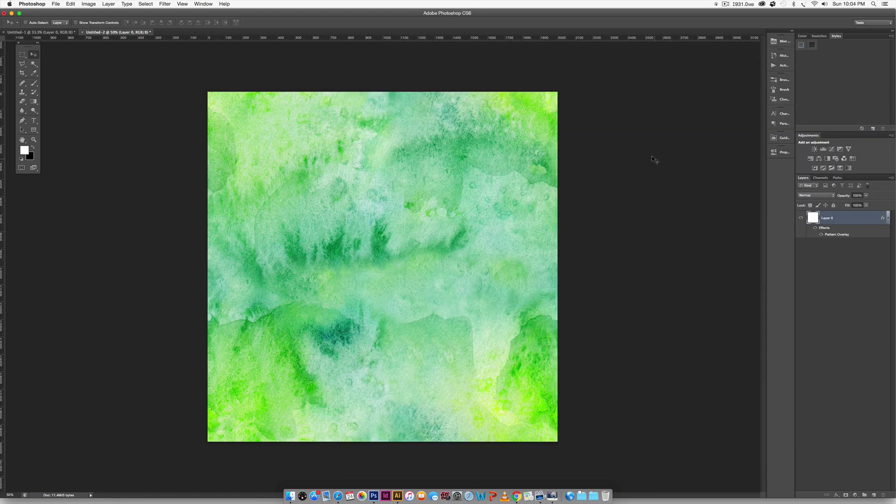
pyautogui.click(56, 4)
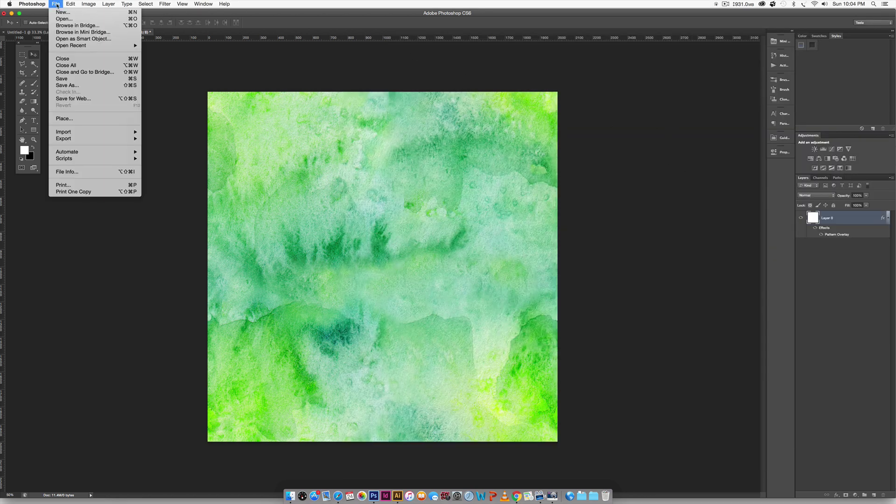
pyautogui.click(67, 85)
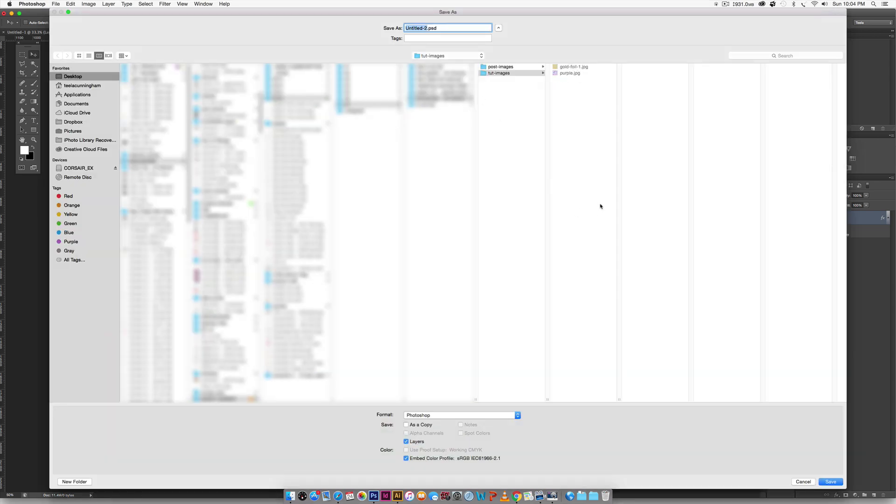
# Save the document as a JPEG named 'green'.
pyautogui.write('green')
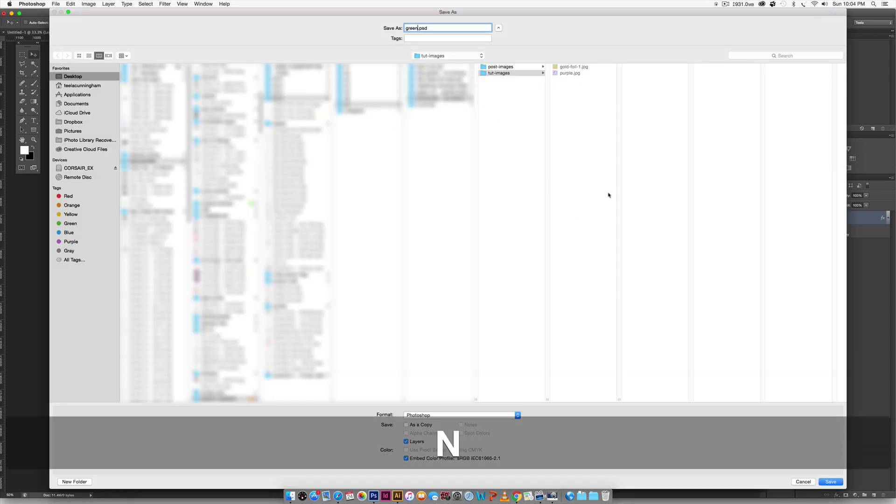
pyautogui.click(448, 415)
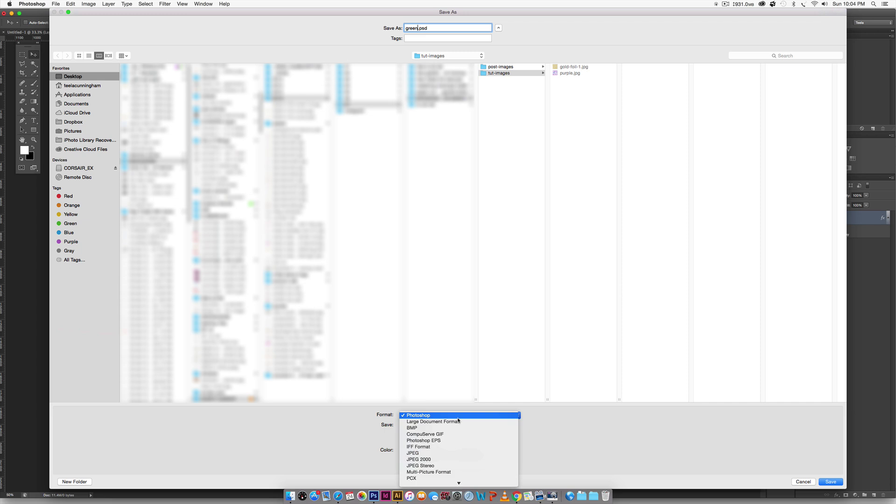
pyautogui.click(446, 454)
pyautogui.click(831, 482)
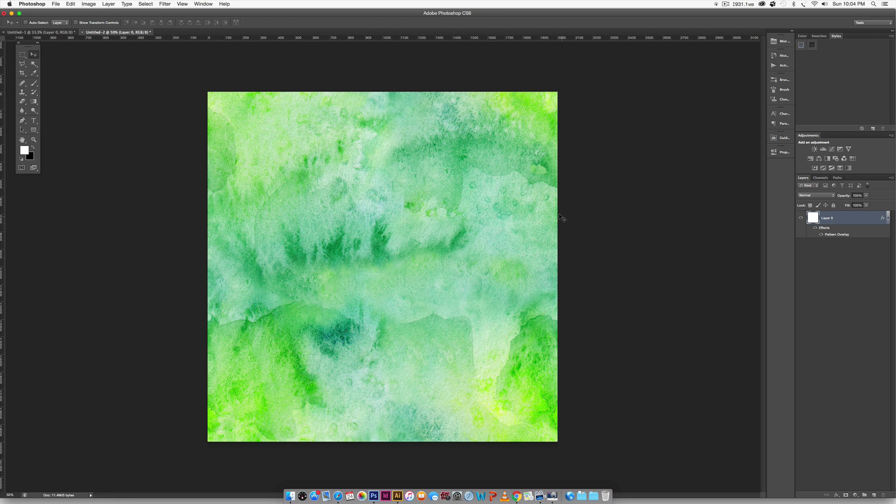
# On Untitled-1, preview a Pattern Overlay on Layer 0, then cancel it.
pyautogui.click(70, 33)
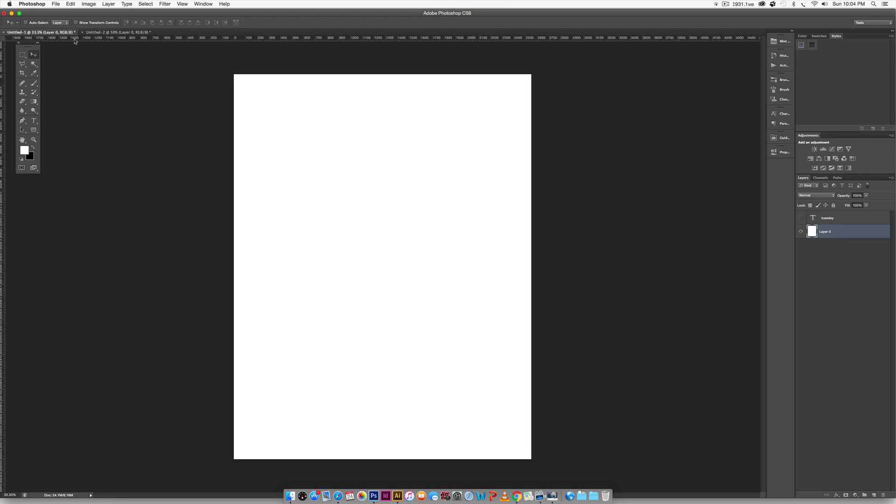
pyautogui.doubleClick(858, 232)
pyautogui.click(527, 264)
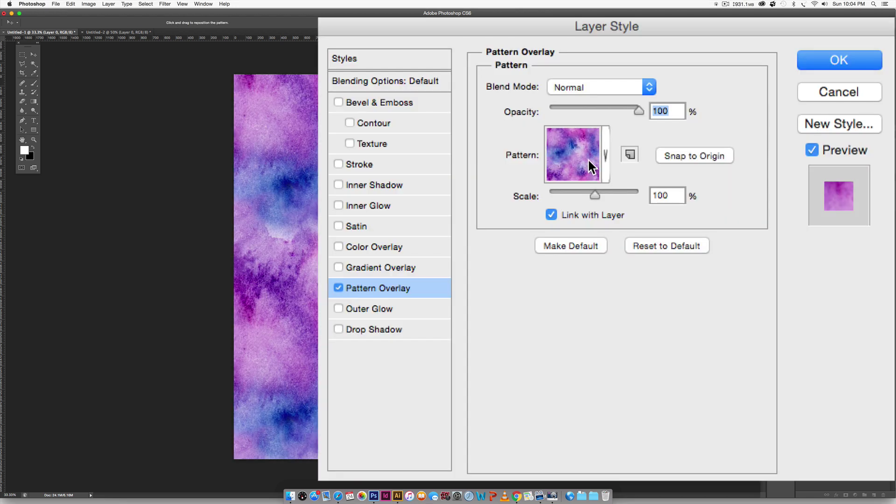
pyautogui.click(610, 215)
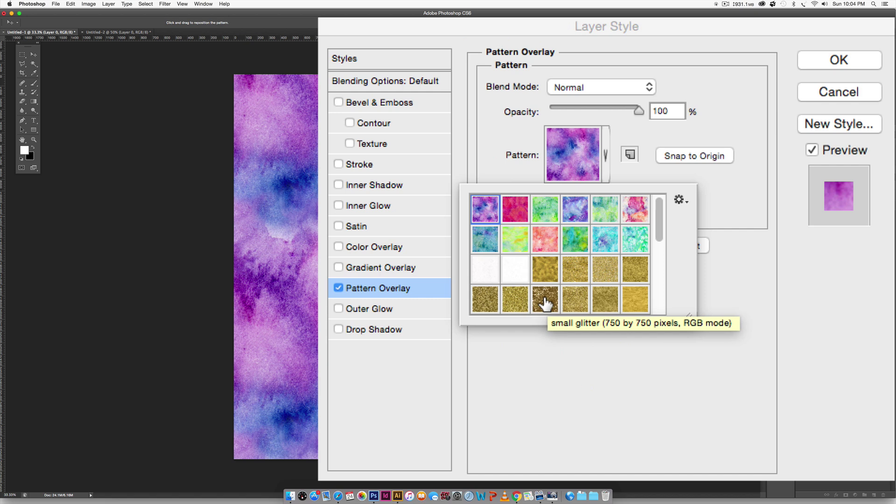
pyautogui.click(859, 91)
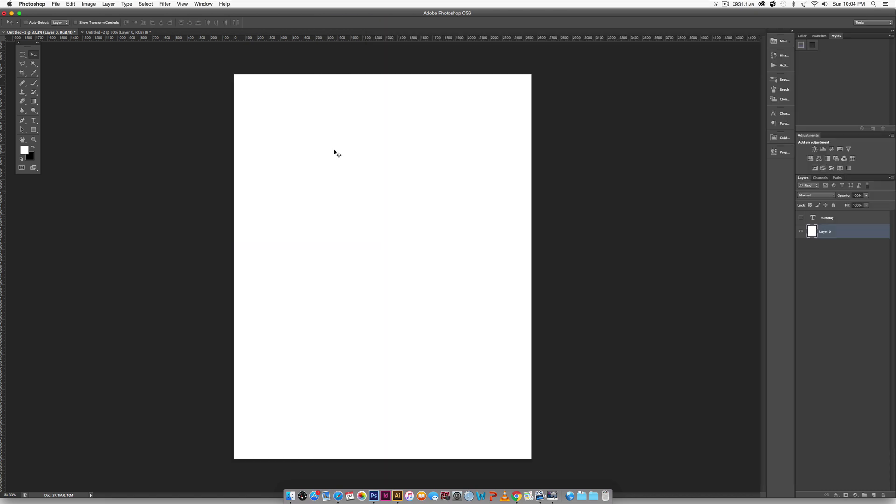
# Create a new 750 × 750 pixel document.
pyautogui.click(55, 5)
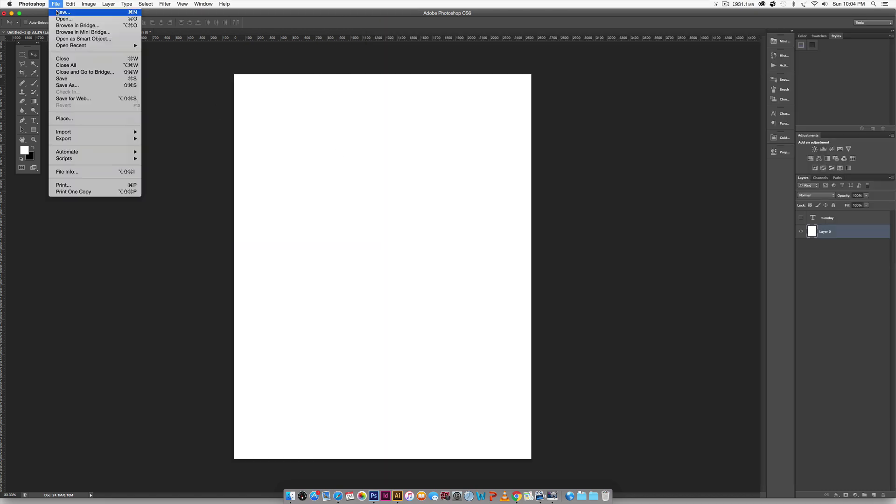
pyautogui.click(63, 15)
pyautogui.press('Tab')
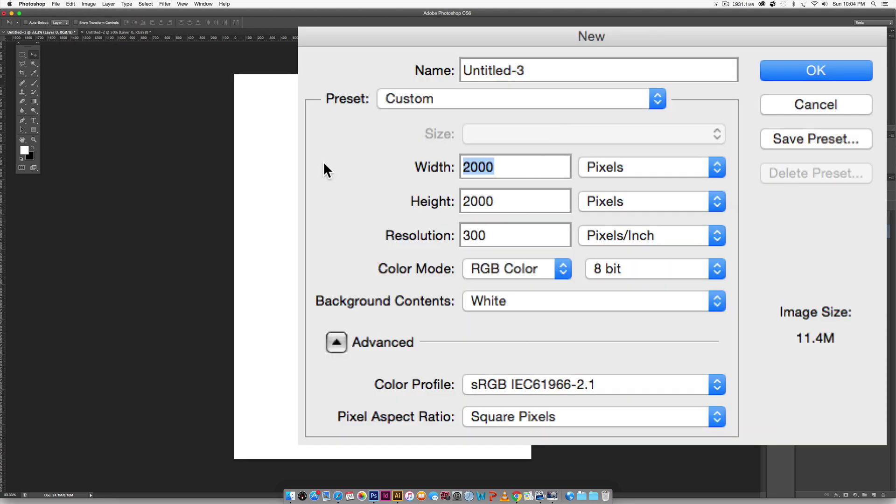
pyautogui.write('750')
pyautogui.press('Tab')
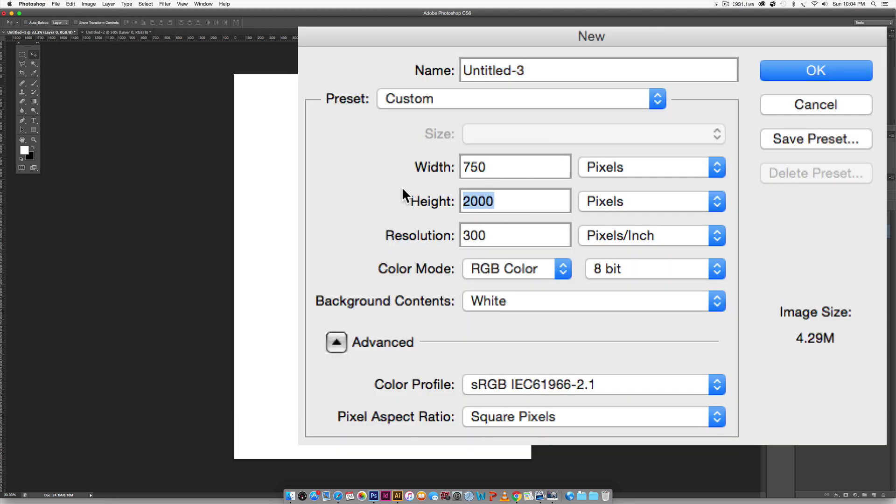
pyautogui.write('750')
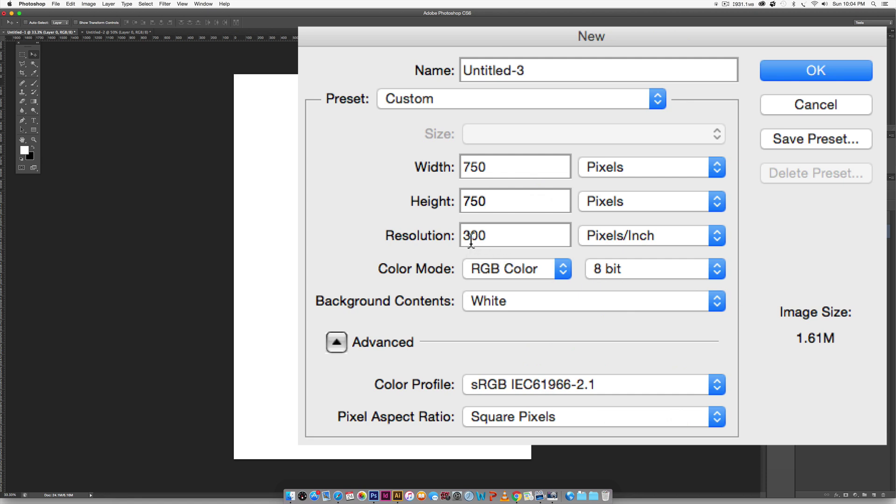
pyautogui.click(793, 78)
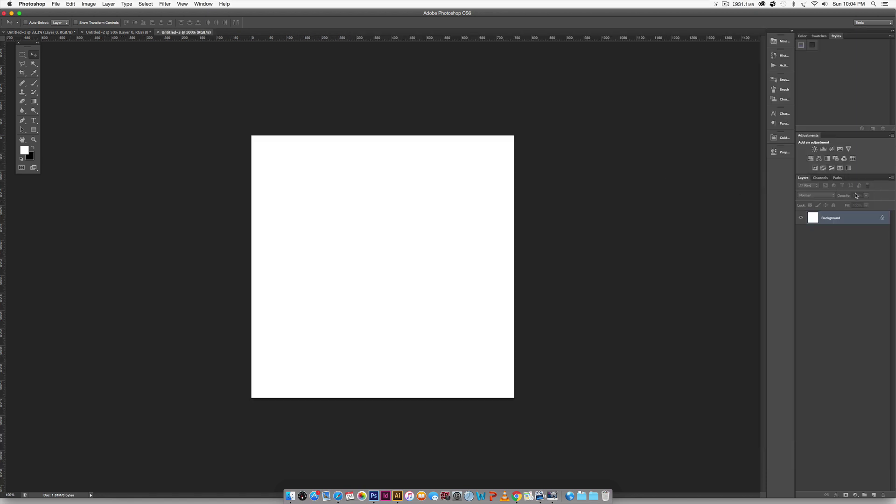
# Convert the background to Layer 0 and give it a gold glitter Pattern Overlay.
pyautogui.doubleClick(842, 218)
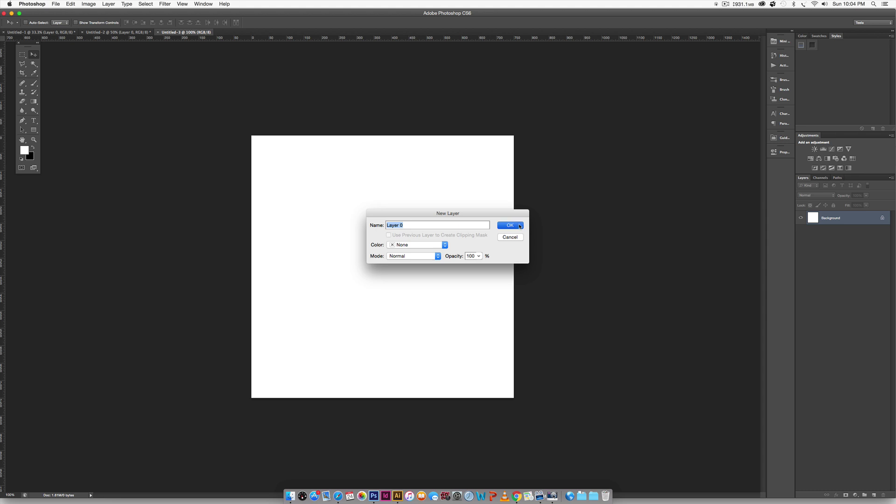
pyautogui.click(509, 225)
pyautogui.doubleClick(858, 221)
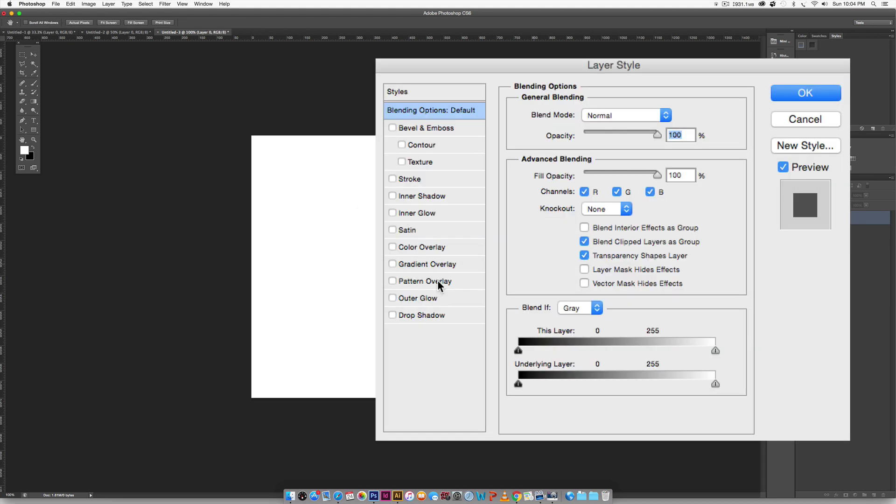
pyautogui.click(532, 266)
pyautogui.click(610, 211)
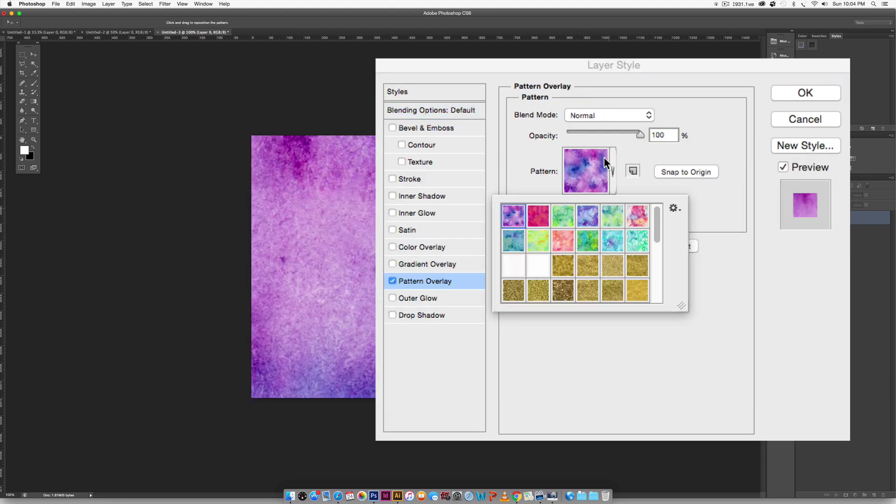
pyautogui.click(563, 290)
pyautogui.click(752, 246)
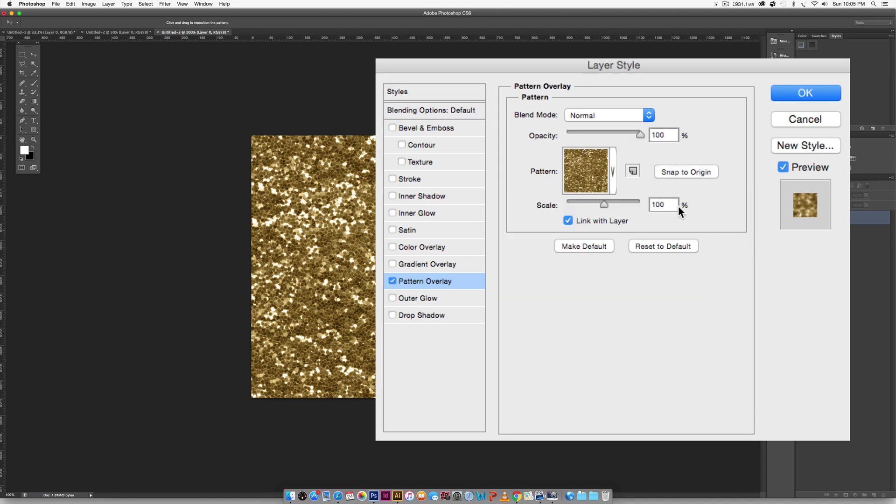
pyautogui.click(803, 93)
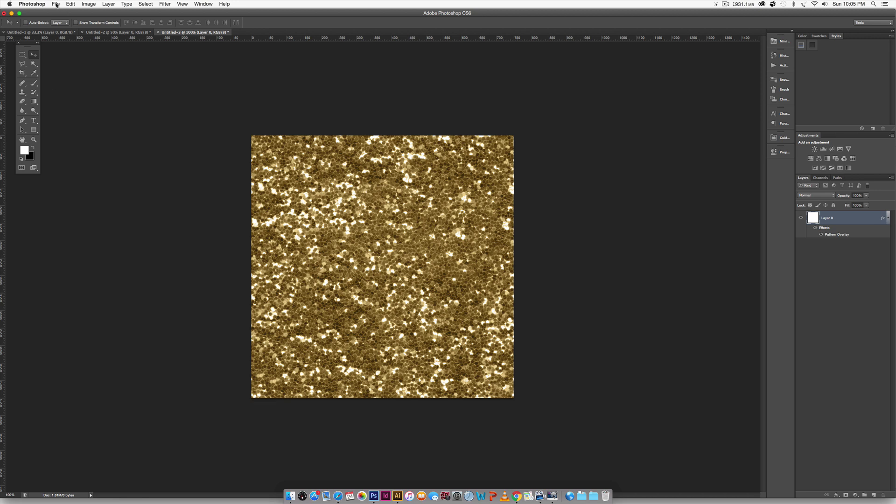
# Save the gold glitter texture as glitter.jpg at JPEG quality 12.
pyautogui.click(55, 4)
pyautogui.press('Return')
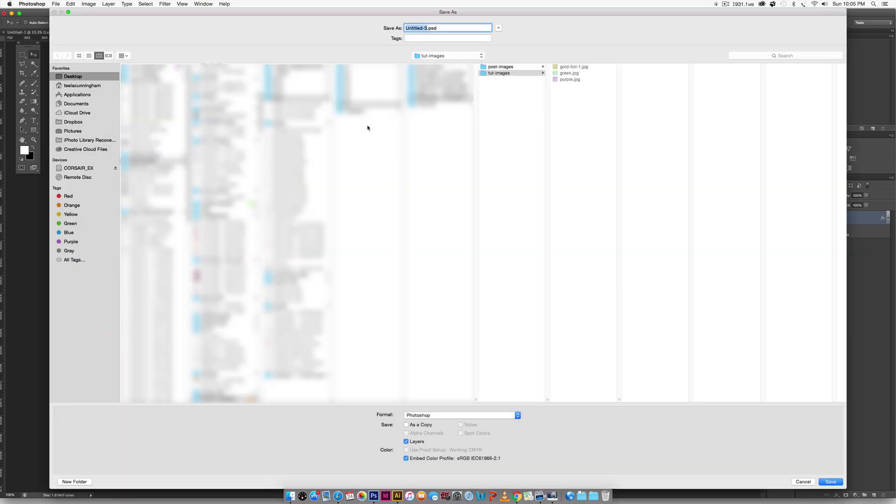
pyautogui.write('glitter')
pyautogui.click(428, 417)
pyautogui.click(425, 443)
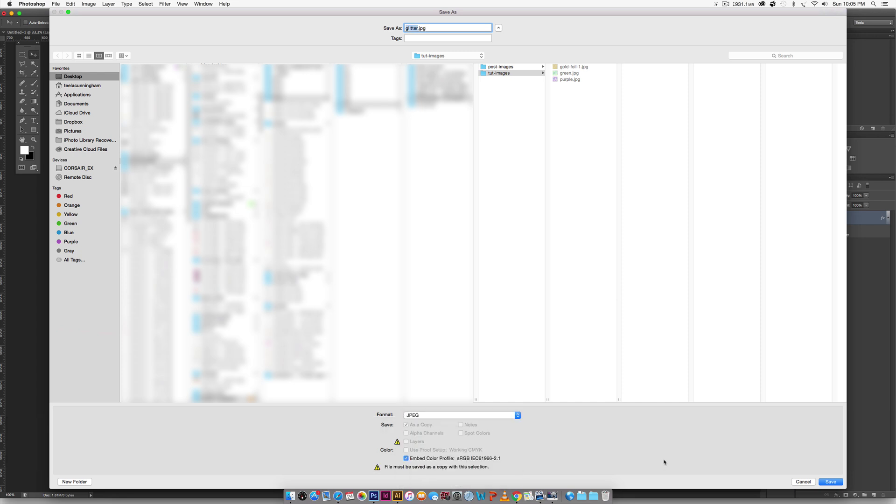
pyautogui.click(830, 482)
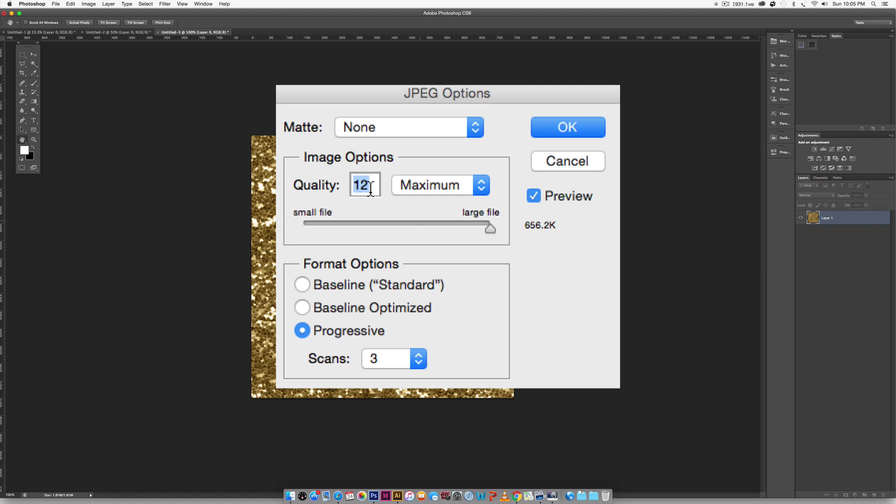
pyautogui.click(572, 131)
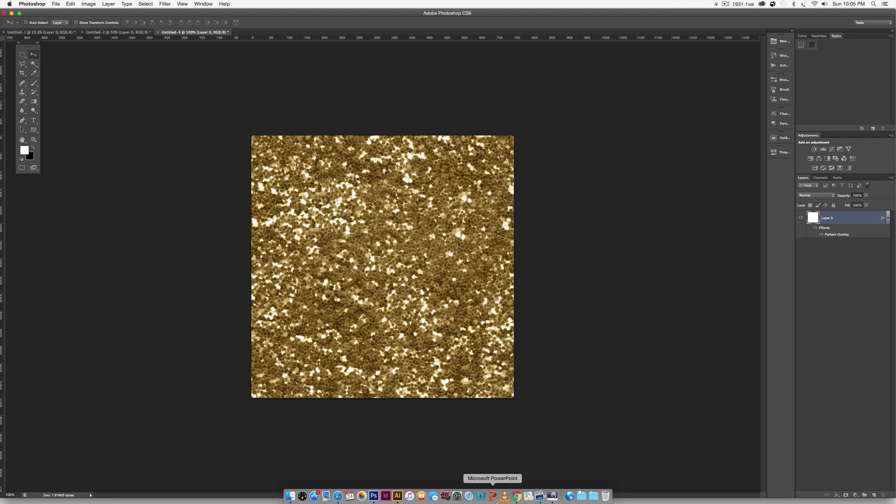
# In Illustrator, deselect the tuesday lettering and create a new RGB Letter-size document.
pyautogui.click(398, 495)
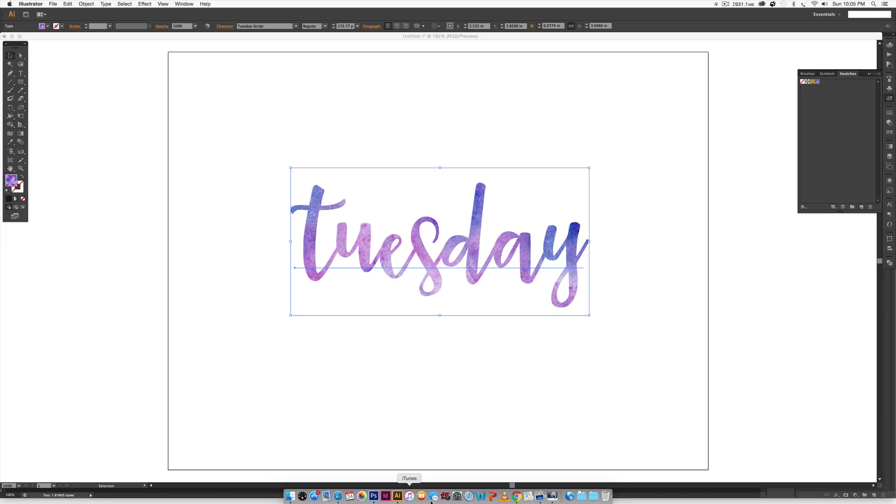
pyautogui.click(319, 115)
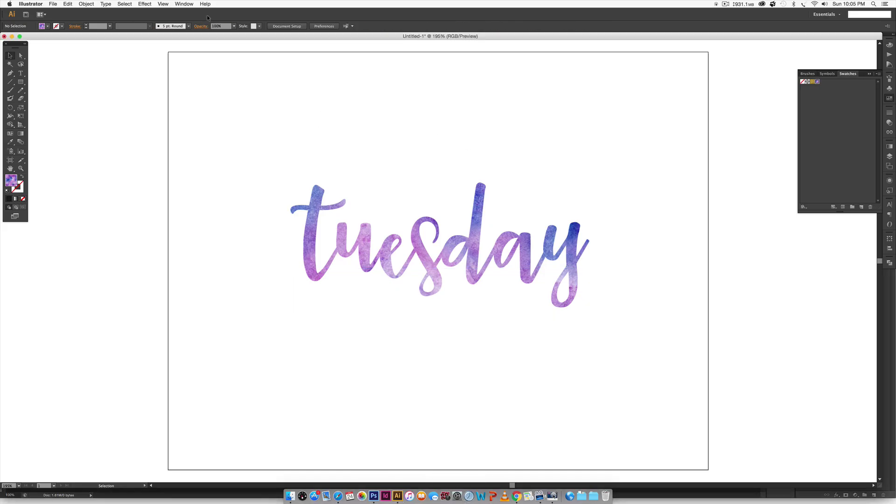
pyautogui.click(52, 3)
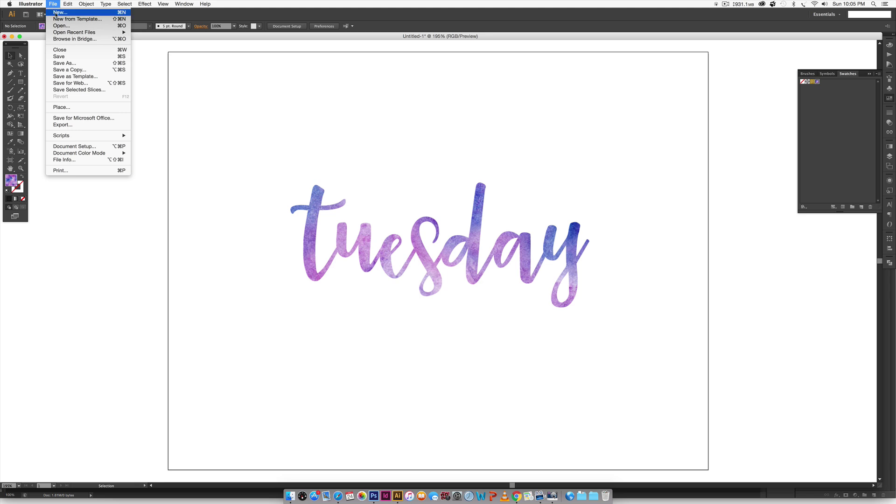
pyautogui.click(56, 14)
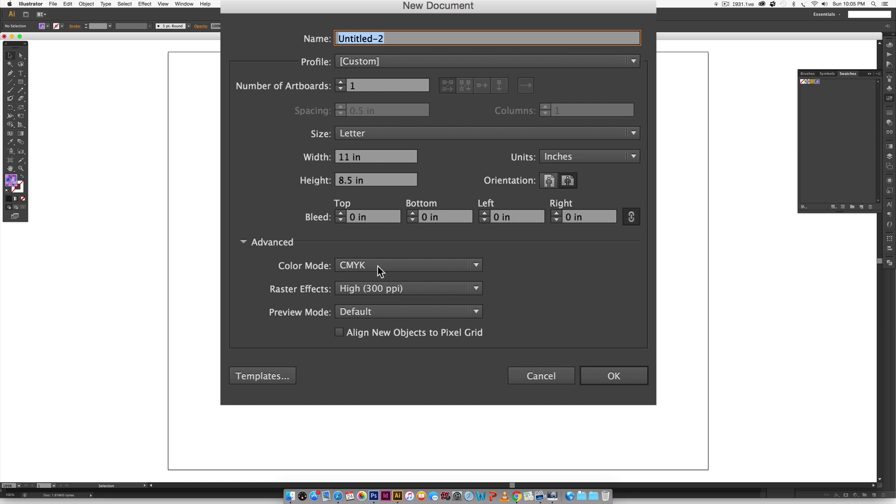
pyautogui.click(349, 267)
pyautogui.click(357, 296)
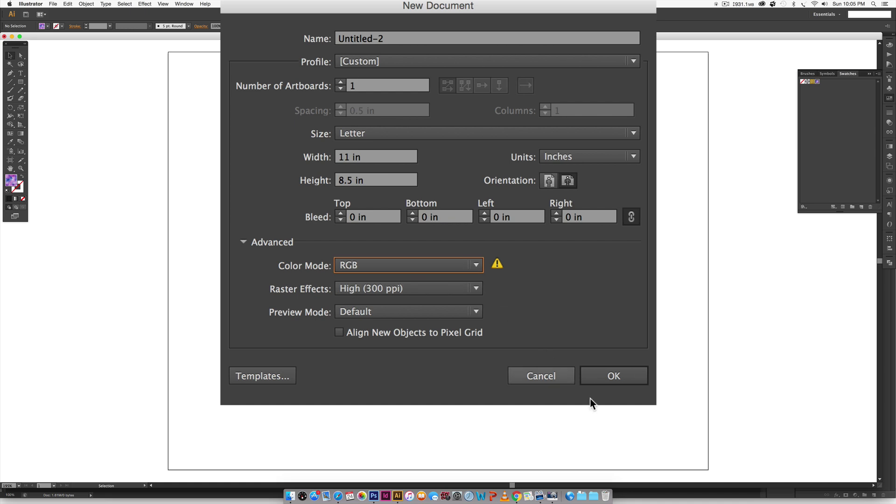
pyautogui.click(619, 383)
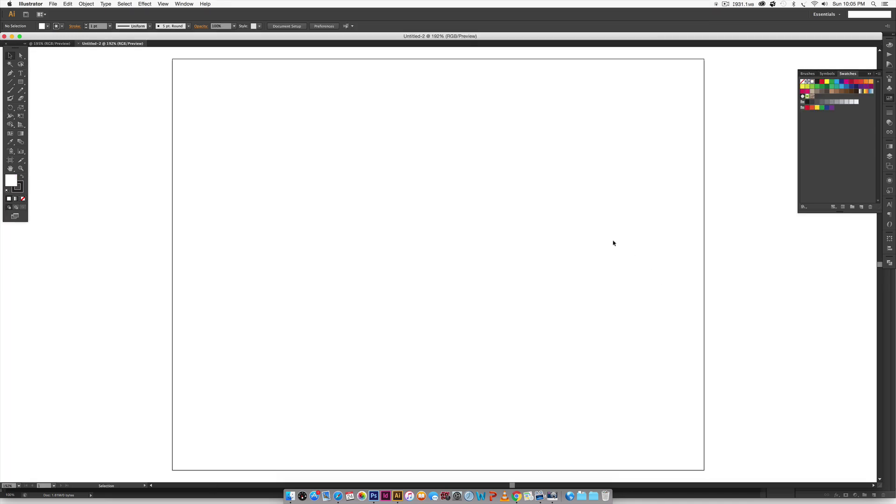
# Type 'tuesday' on the artboard, scale it up proportionally and move it lower left.
pyautogui.press('t')
pyautogui.click(365, 220)
pyautogui.write('tuesday')
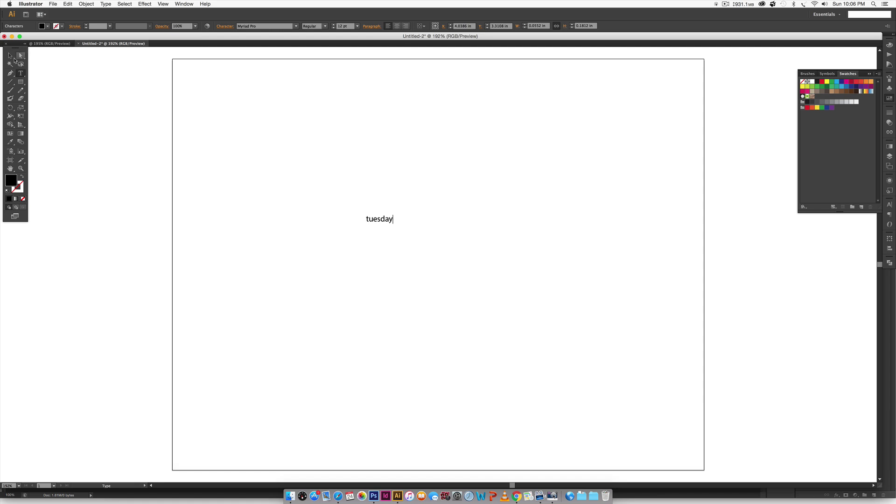
pyautogui.click(11, 56)
pyautogui.moveTo(394, 220); pyautogui.dragTo(672, 223)
pyautogui.moveTo(603, 223); pyautogui.dragTo(517, 246)
# Set the lettering in the Tuesday-Script font and nudge it slightly right and up.
pyautogui.click(890, 204)
pyautogui.write('tue')
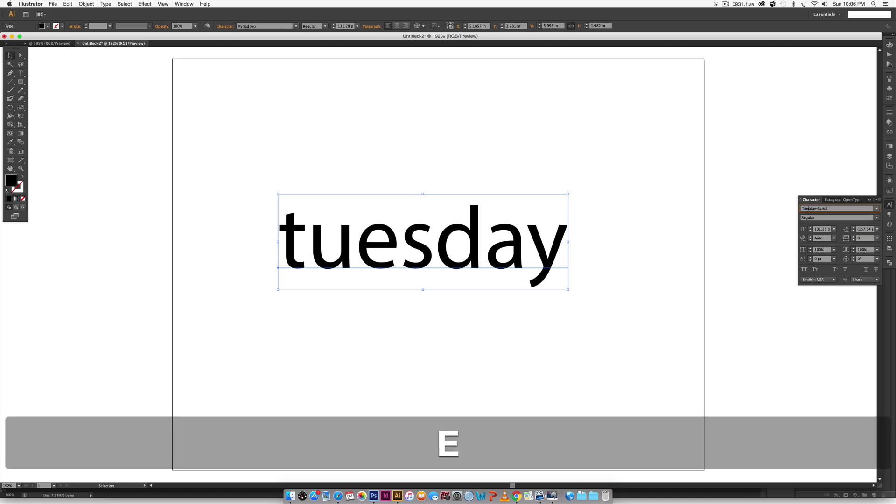
pyautogui.press('Return')
pyautogui.moveTo(469, 237); pyautogui.dragTo(495, 234)
pyautogui.click(632, 198)
pyautogui.click(888, 99)
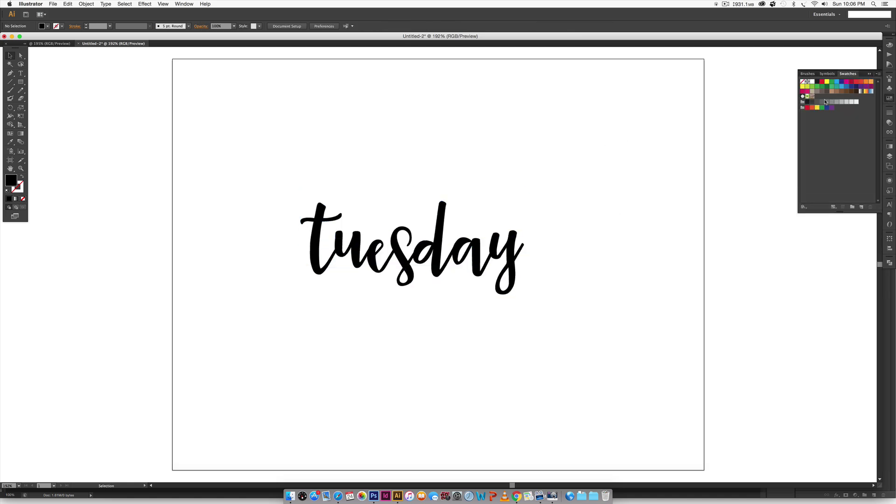
pyautogui.click(177, 4)
# Select all unused swatches and delete them from the Swatches panel.
pyautogui.click(756, 150)
pyautogui.click(878, 75)
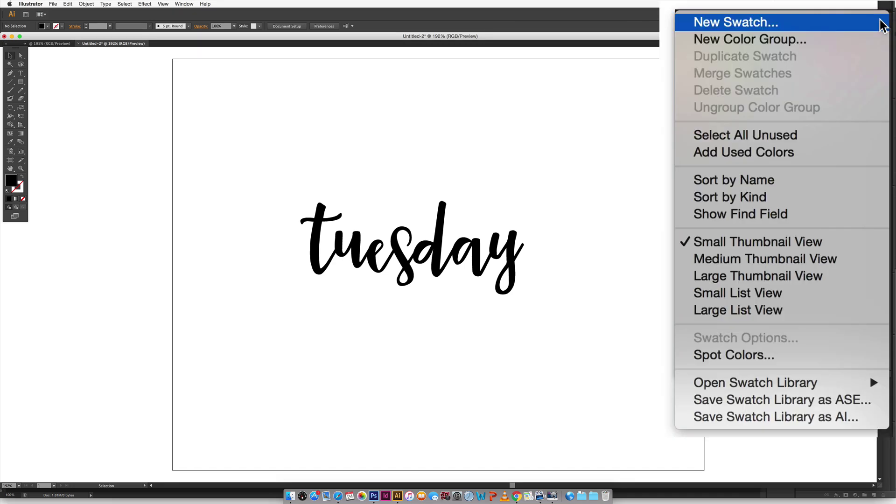
pyautogui.click(792, 136)
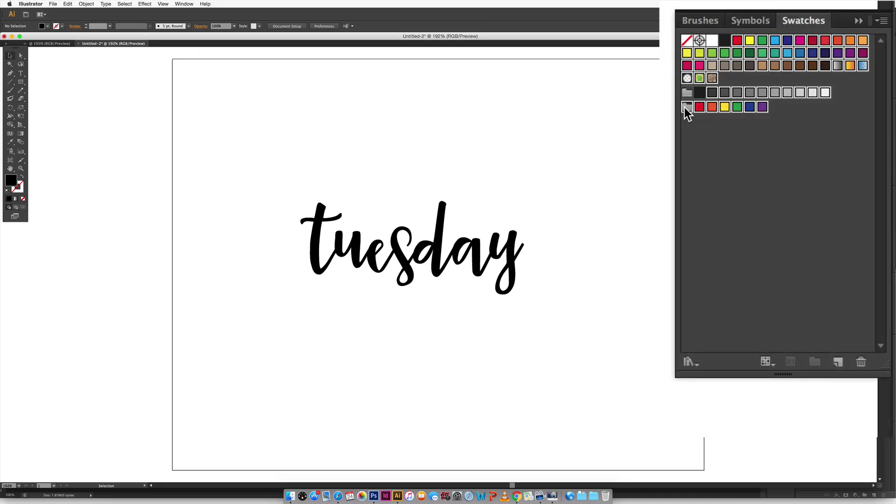
pyautogui.moveTo(684, 107); pyautogui.dragTo(861, 362)
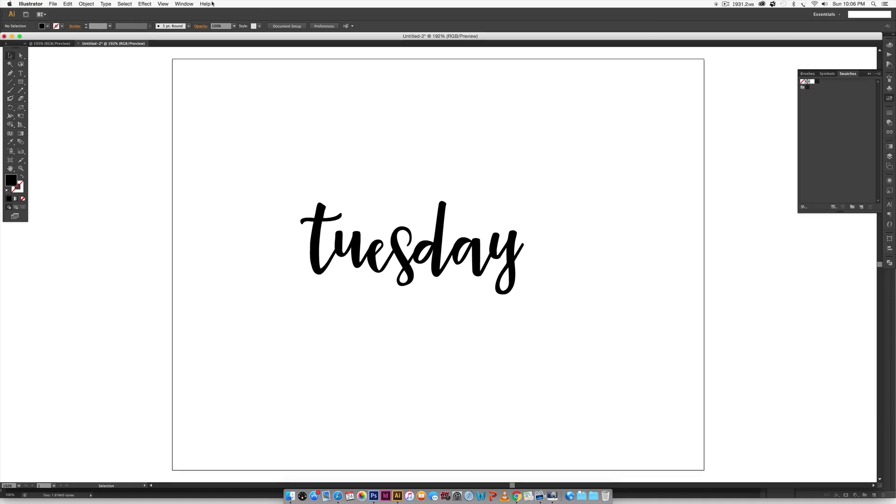
# Place the green.jpg watercolor image on the artboard.
pyautogui.click(53, 4)
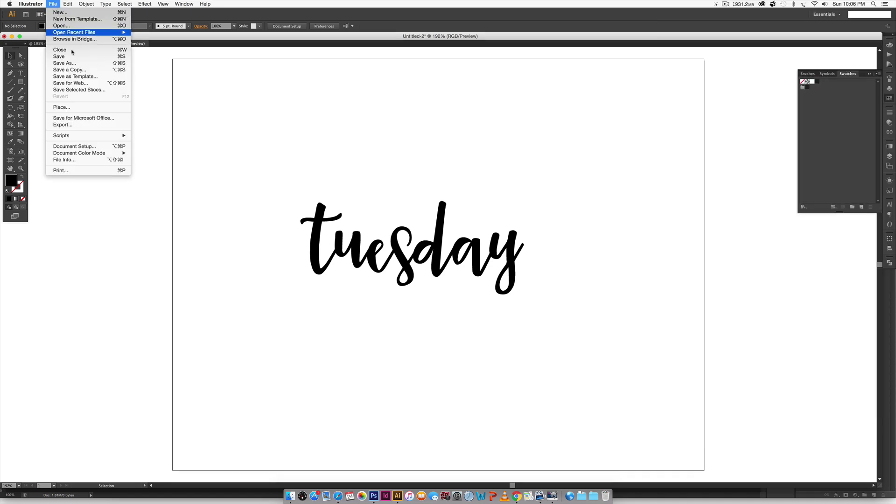
pyautogui.click(72, 107)
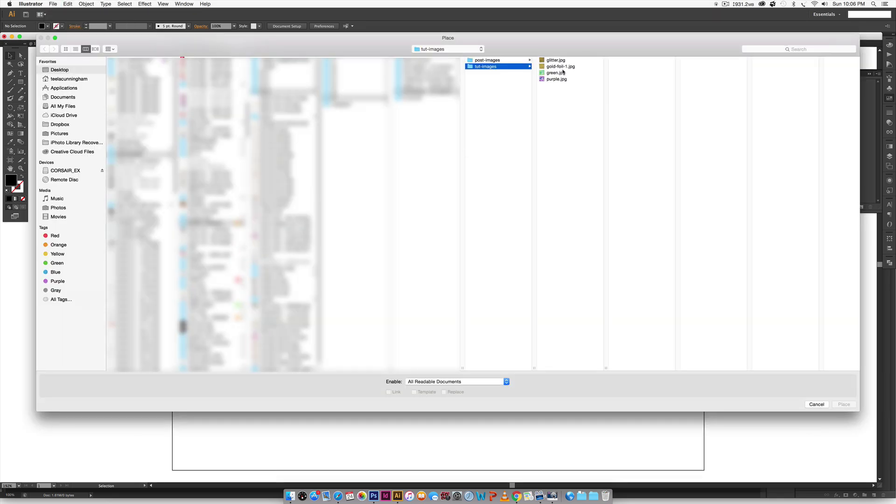
pyautogui.click(845, 404)
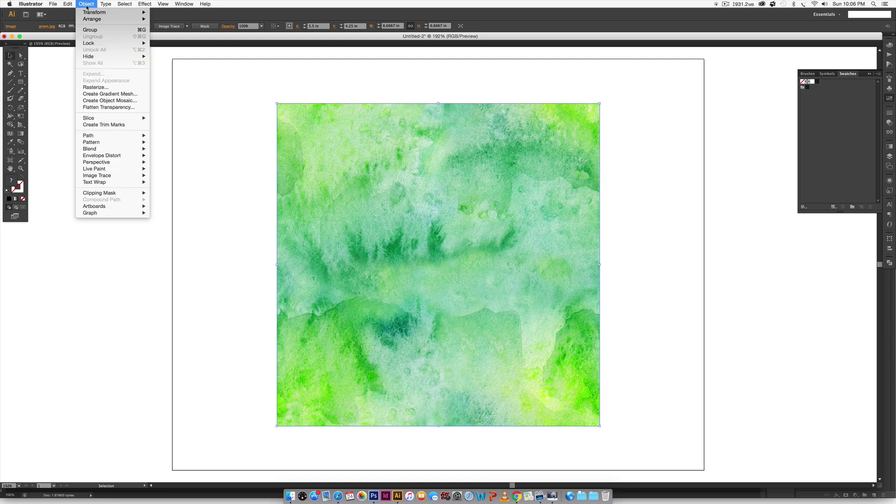
# Rasterize the placed green.jpg, drag it into Swatches as a pattern, and delete the image.
pyautogui.click(95, 88)
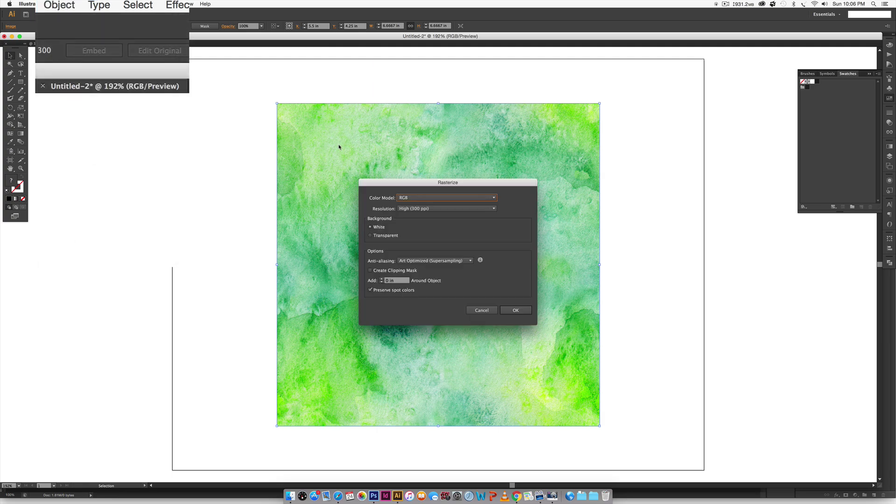
pyautogui.click(516, 311)
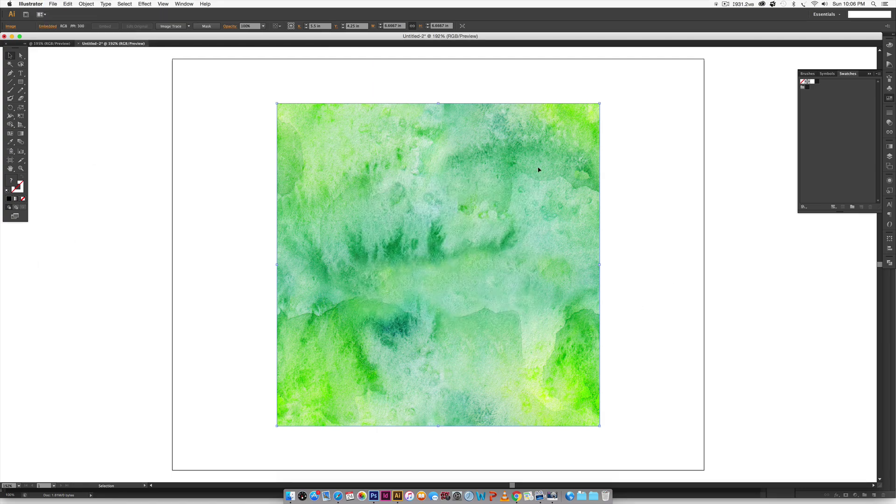
pyautogui.moveTo(508, 189); pyautogui.dragTo(811, 143)
pyautogui.press('BackSpace')
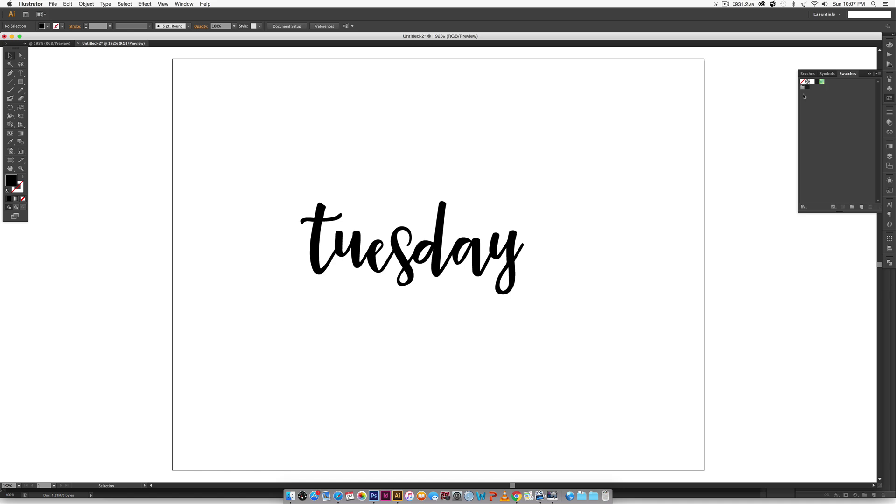
pyautogui.click(510, 253)
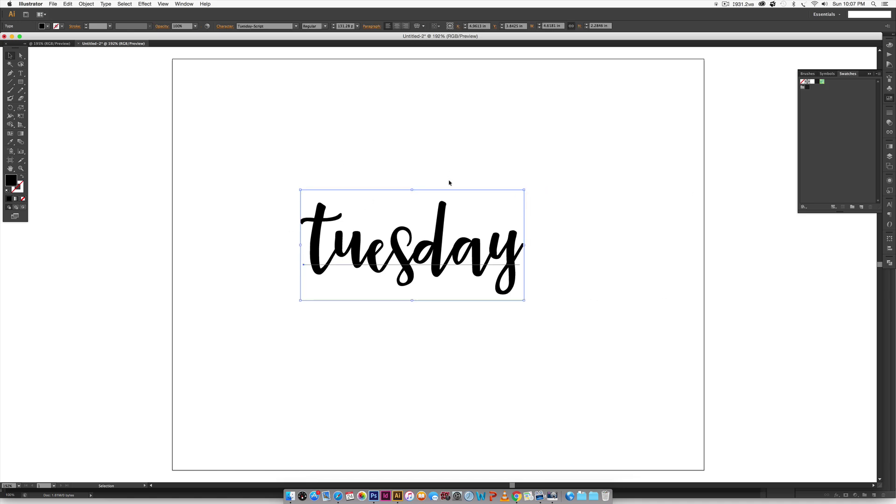
pyautogui.click(822, 82)
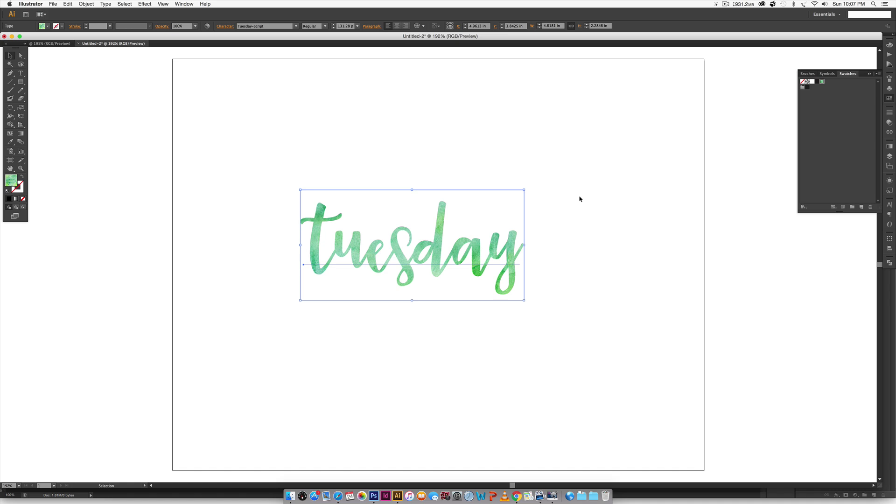
pyautogui.click(817, 81)
pyautogui.click(515, 166)
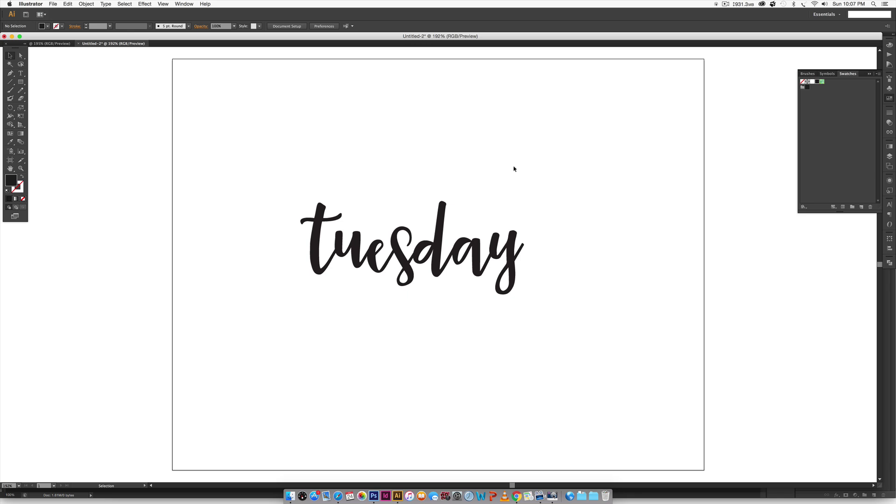
# Place the glitter.jpg texture image on the artboard.
pyautogui.click(55, 4)
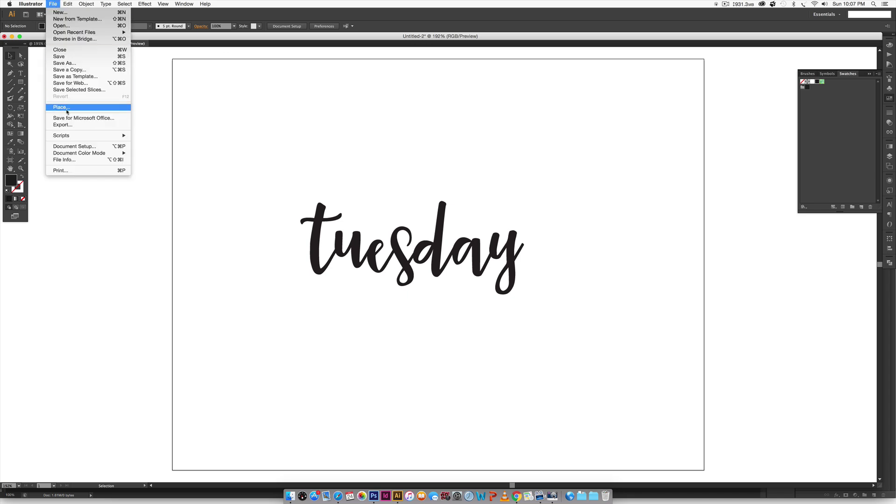
pyautogui.click(68, 110)
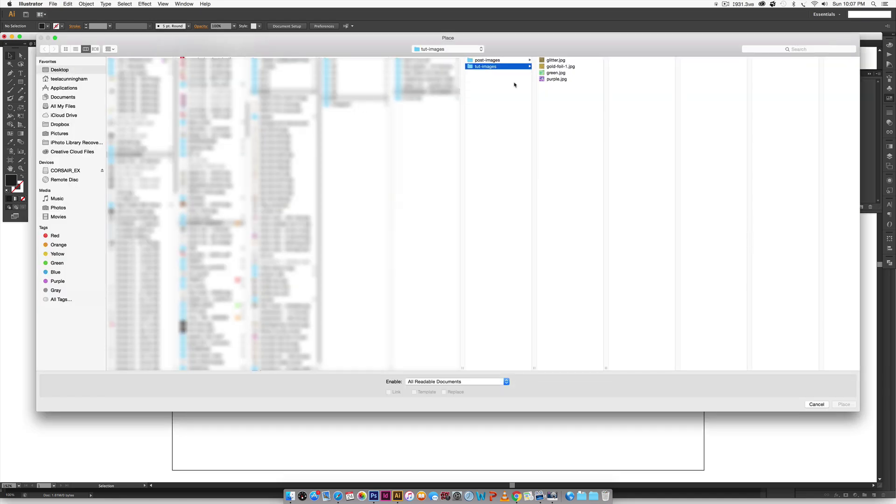
pyautogui.click(561, 61)
pyautogui.click(837, 405)
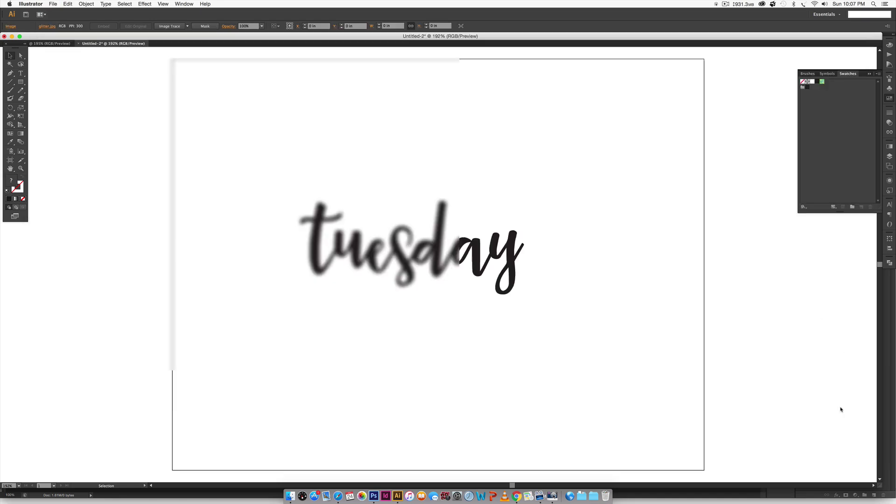
# Rasterize the glitter image, add it to Swatches as a pattern, then delete it.
pyautogui.click(85, 3)
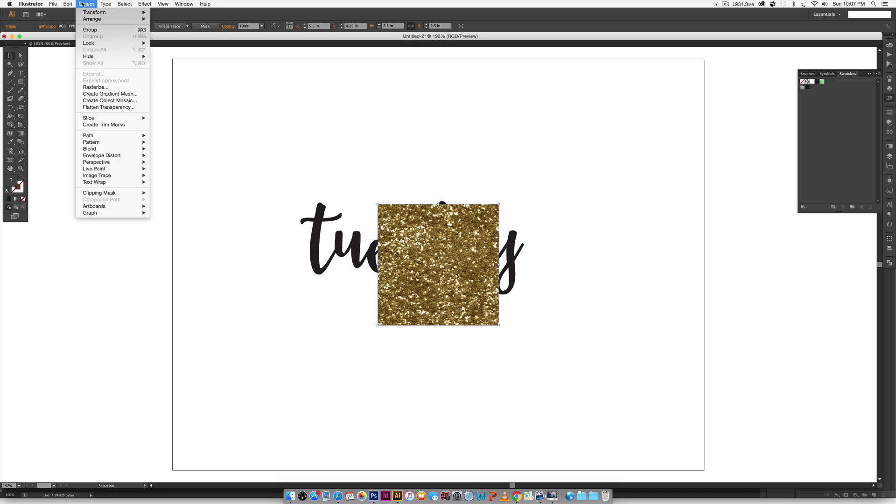
pyautogui.click(95, 87)
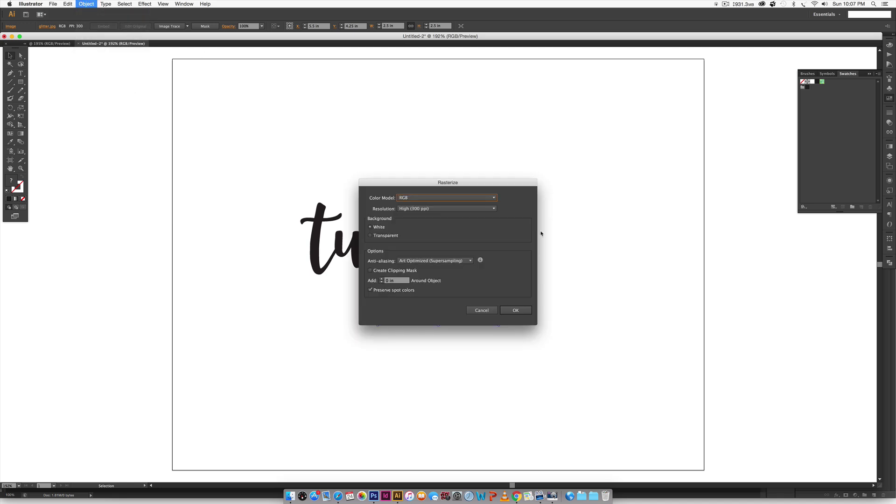
pyautogui.click(516, 310)
pyautogui.moveTo(438, 265); pyautogui.dragTo(862, 121)
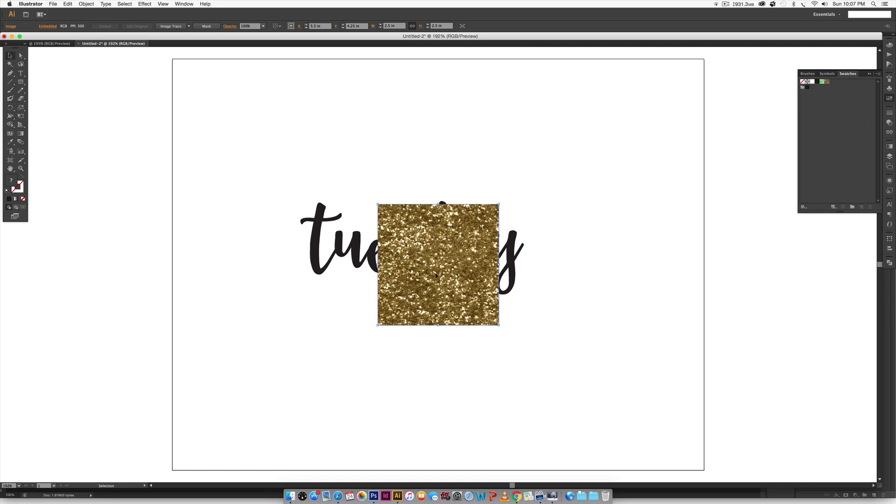
pyautogui.press('BackSpace')
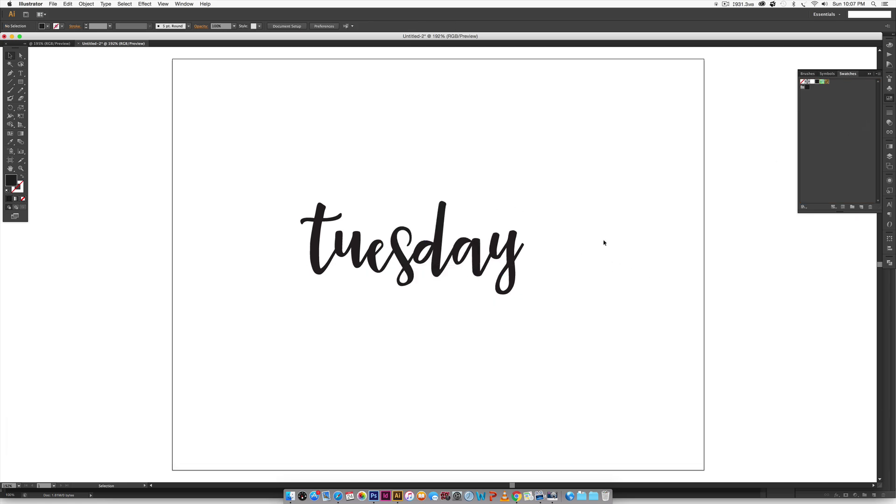
# Preview the glitter pattern on 'tuesday', then undo back to the green watercolor fill.
pyautogui.click(509, 267)
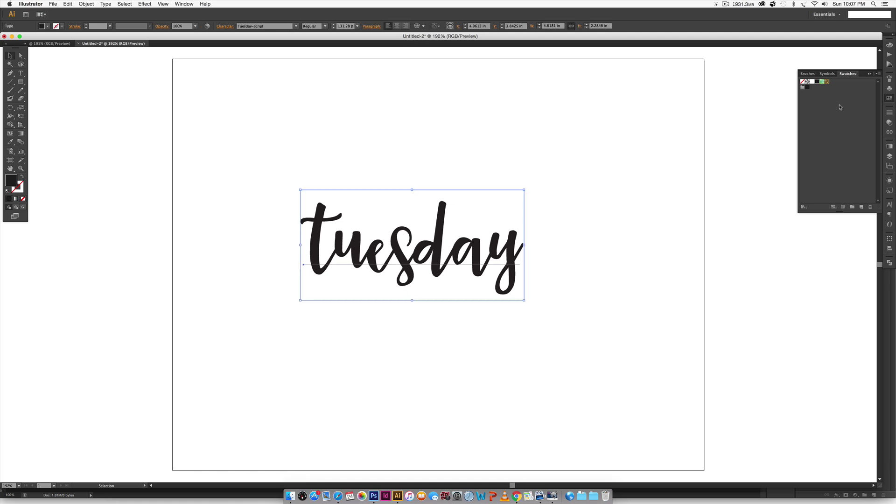
pyautogui.click(829, 84)
pyautogui.click(567, 163)
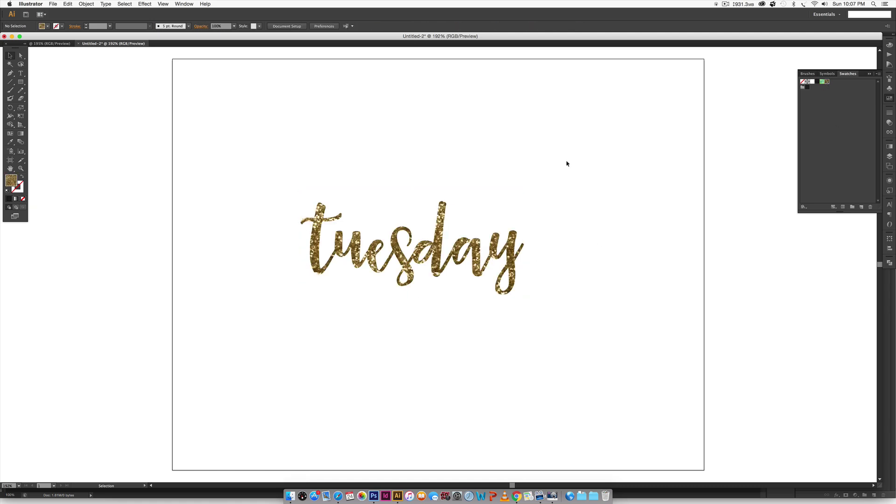
pyautogui.press('super+z')
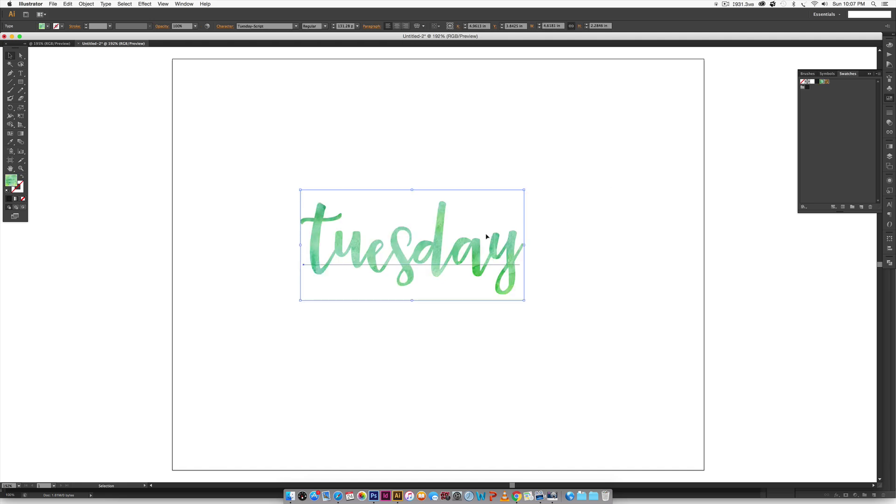
# Open Transform > Scale for 'tuesday' with Transform Objects unchecked so only the pattern scales.
pyautogui.rightClick(496, 243)
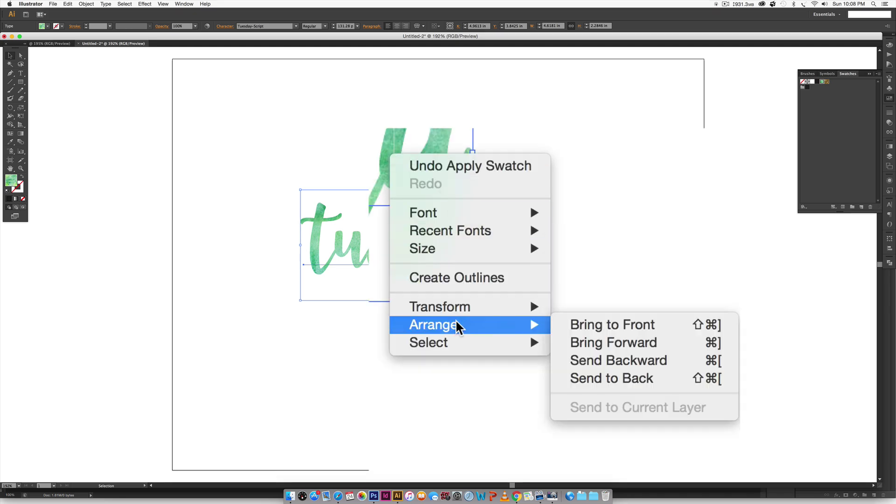
pyautogui.moveTo(471, 311)
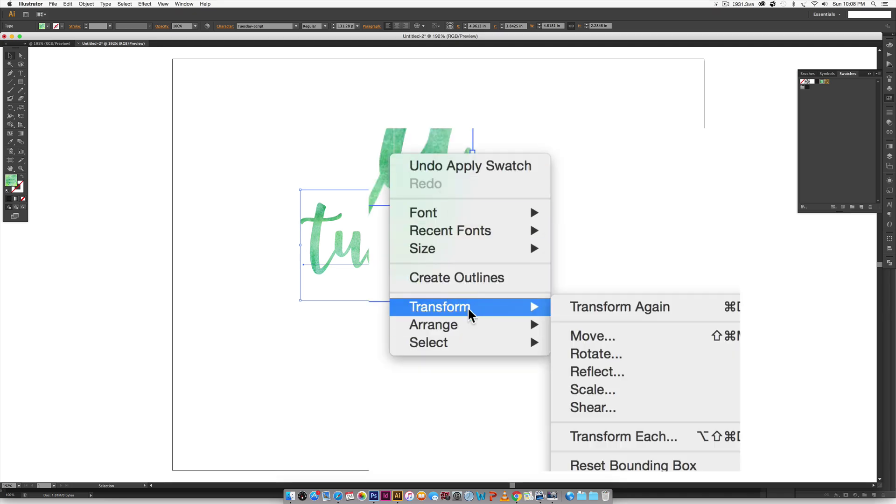
pyautogui.click(587, 394)
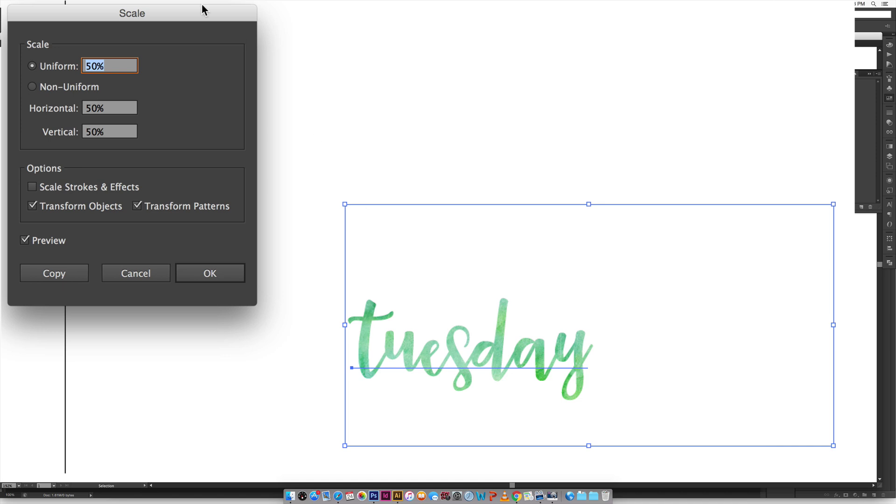
pyautogui.moveTo(226, 107)
pyautogui.mouseDown()
pyautogui.moveTo(223, 90)
pyautogui.moveTo(225, 107)
pyautogui.mouseUp()
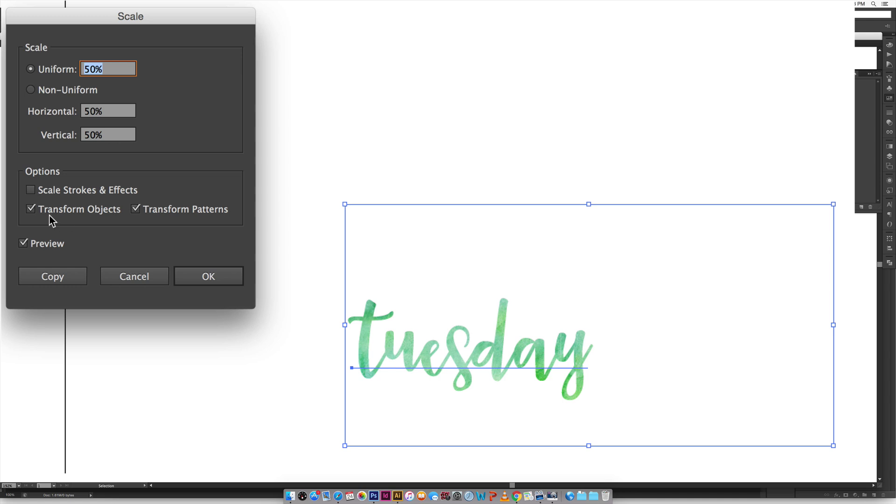
pyautogui.click(30, 209)
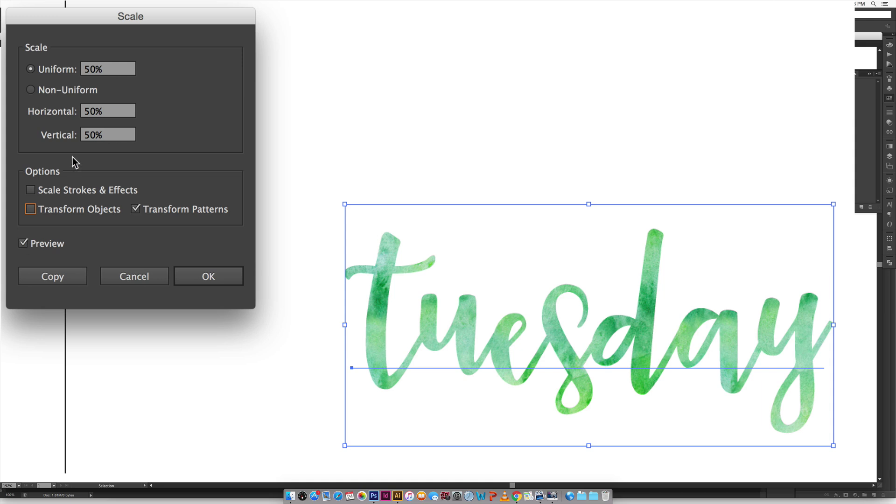
pyautogui.click(24, 244)
pyautogui.click(23, 244)
# Set Uniform scale to 25% and apply it to the watercolor pattern.
pyautogui.doubleClick(94, 70)
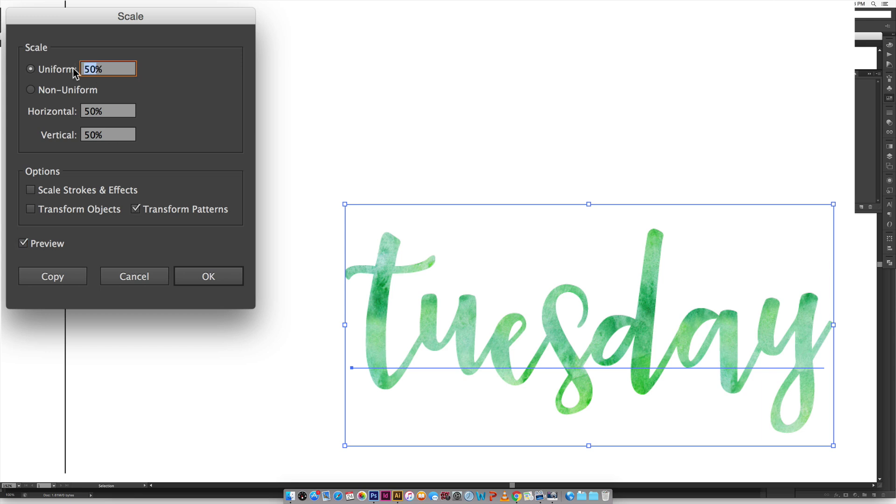
pyautogui.write('25')
pyautogui.doubleClick(23, 244)
pyautogui.click(23, 244)
pyautogui.click(23, 243)
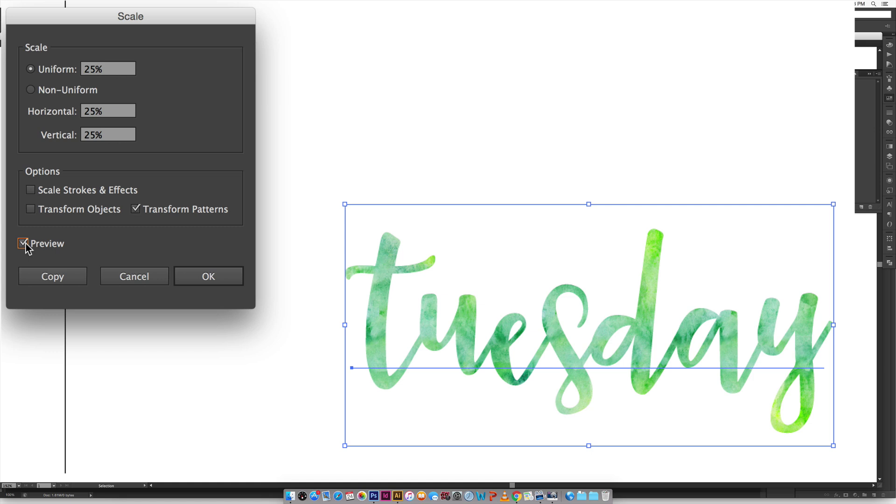
pyautogui.click(220, 281)
# Select 'tuesday' and apply the gold glitter pattern swatch as its fill.
pyautogui.press('super+shift+a')
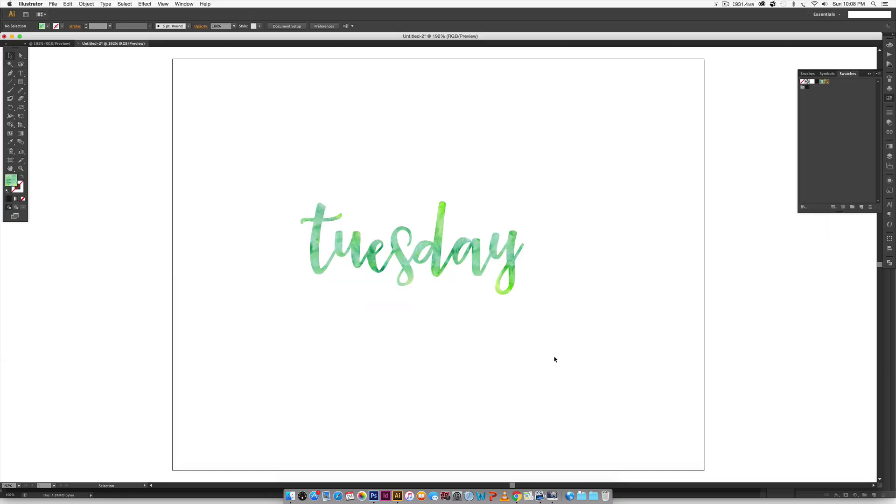
pyautogui.click(477, 278)
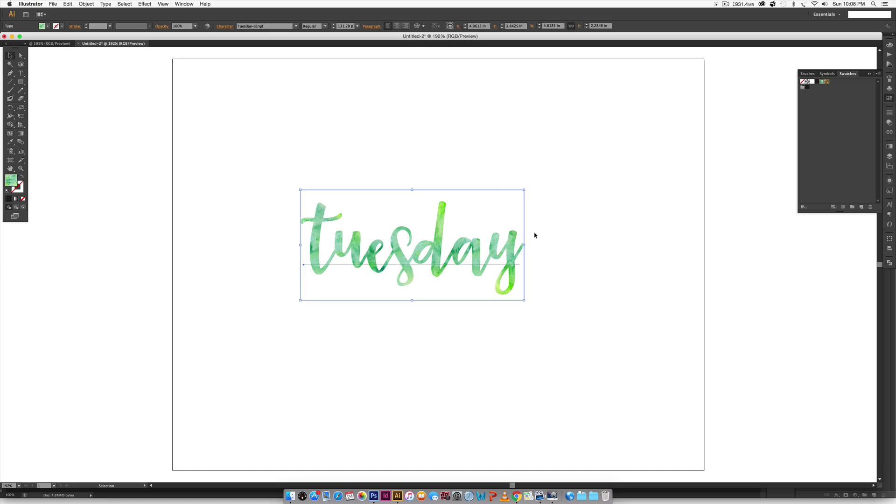
pyautogui.click(823, 83)
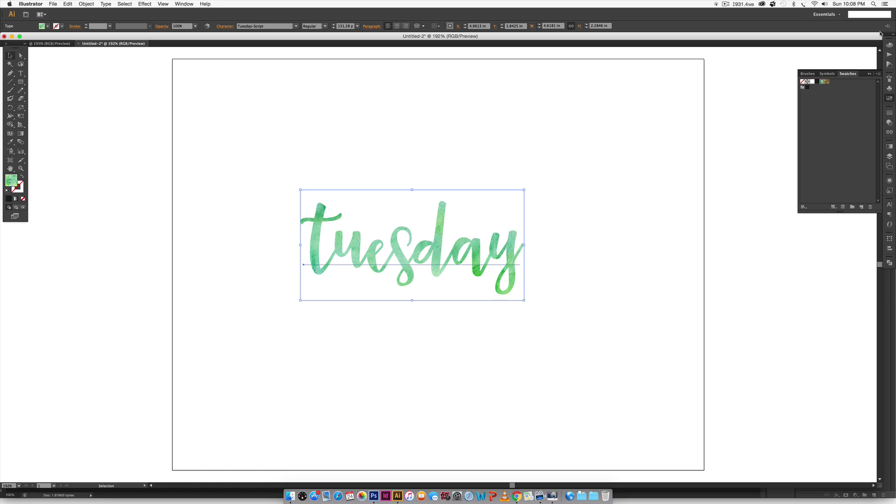
pyautogui.click(827, 82)
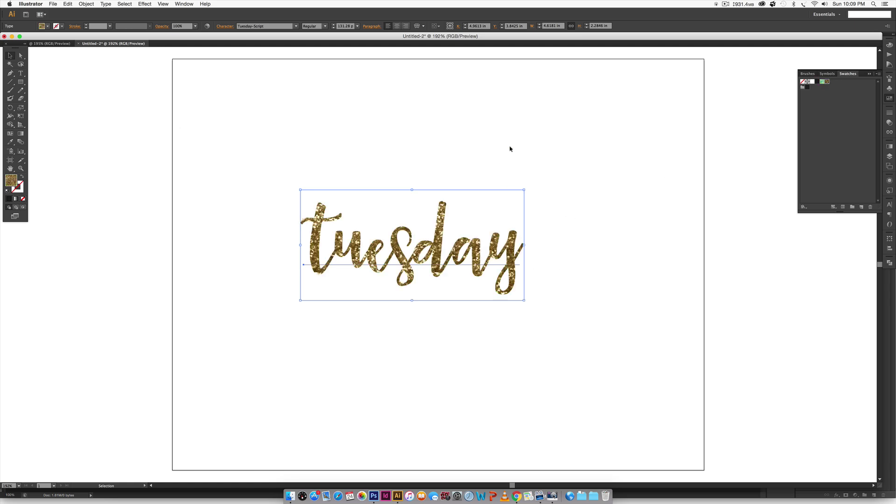
# Open Transform > Scale for 'tuesday' and preview the glitter pattern at 50% uniform.
pyautogui.rightClick(439, 248)
pyautogui.moveTo(470, 313)
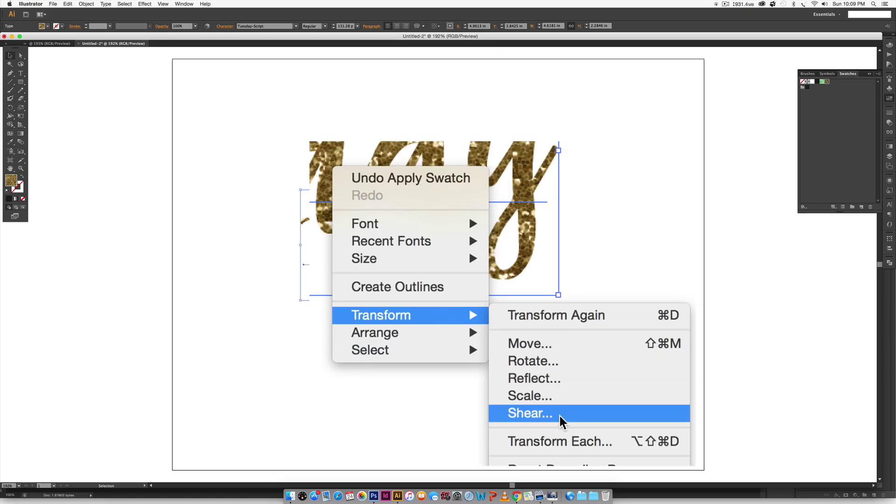
pyautogui.click(560, 396)
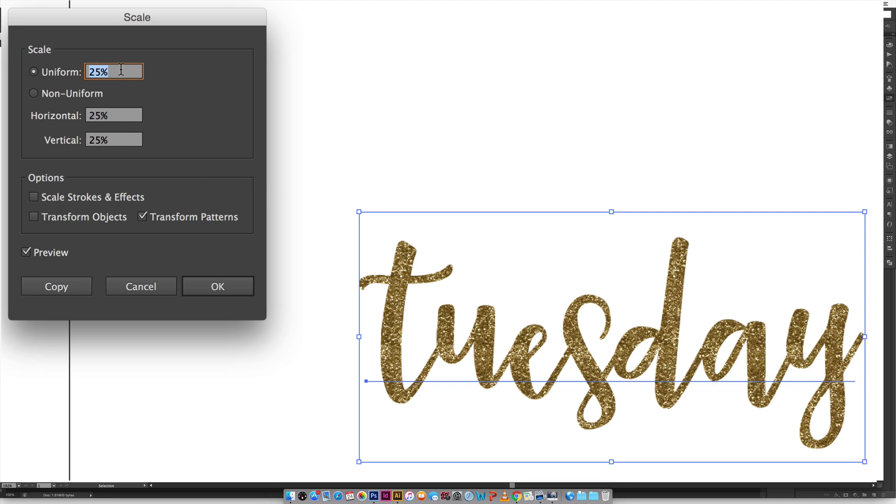
pyautogui.write('50')
pyautogui.click(27, 253)
pyautogui.click(26, 252)
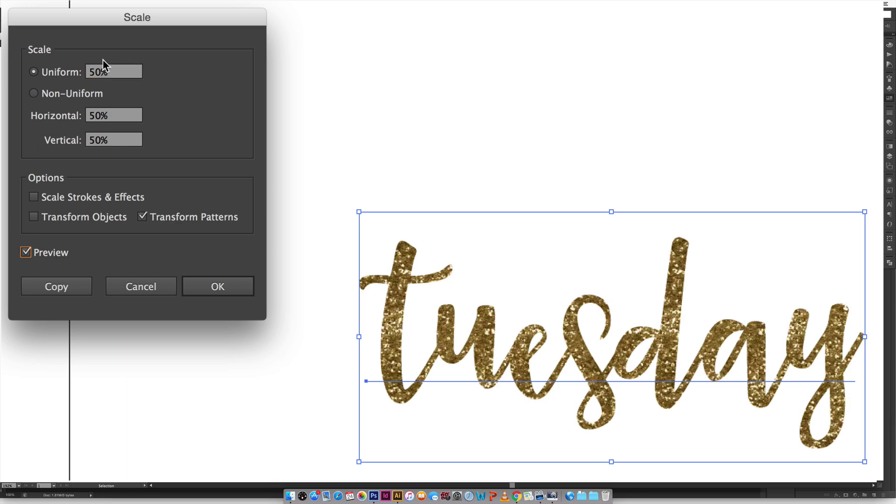
# Change the uniform scale to 75% and apply it to the glitter pattern.
pyautogui.moveTo(103, 72); pyautogui.dragTo(78, 72)
pyautogui.write('75')
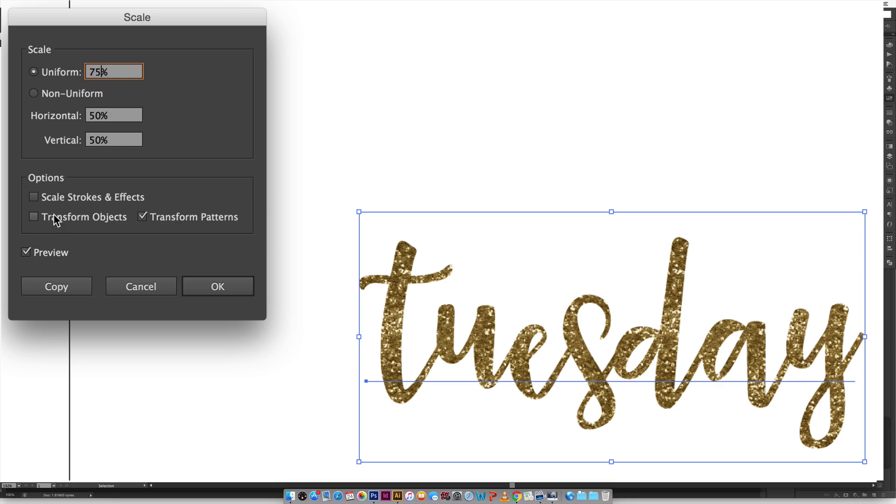
pyautogui.click(25, 253)
pyautogui.click(26, 253)
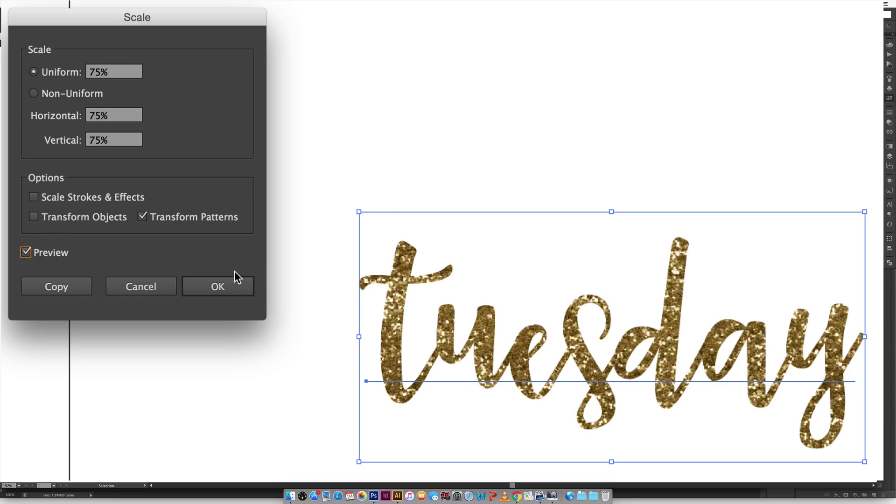
pyautogui.click(223, 292)
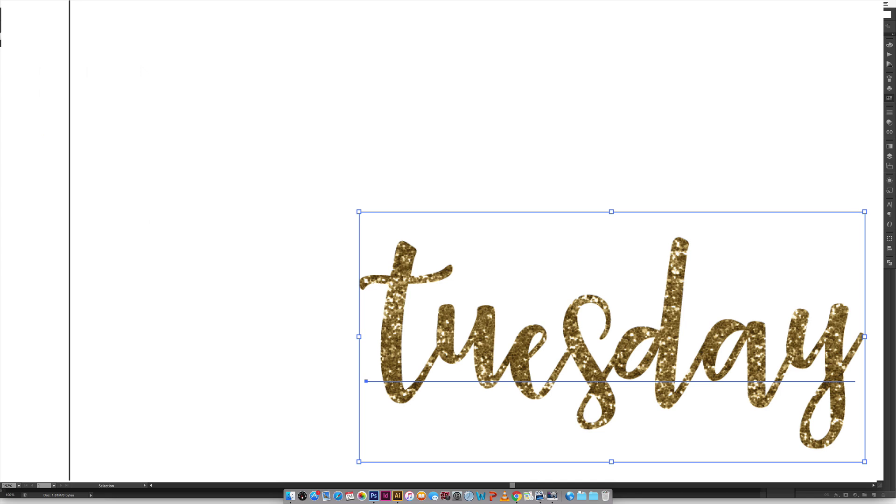